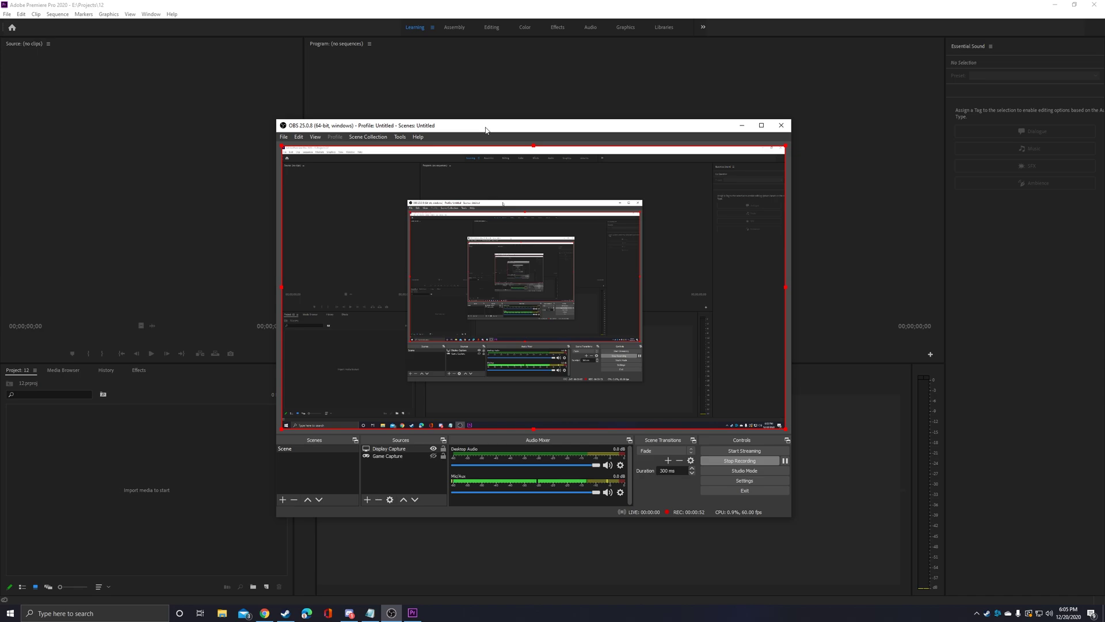
Step: Nudge the OBS window aside and open its Settings on the Output page (CBR 6000 Kbps streaming)
mouse_move(497, 129)
mouse_down()
mouse_move(487, 129)
mouse_move(512, 131)
mouse_up()
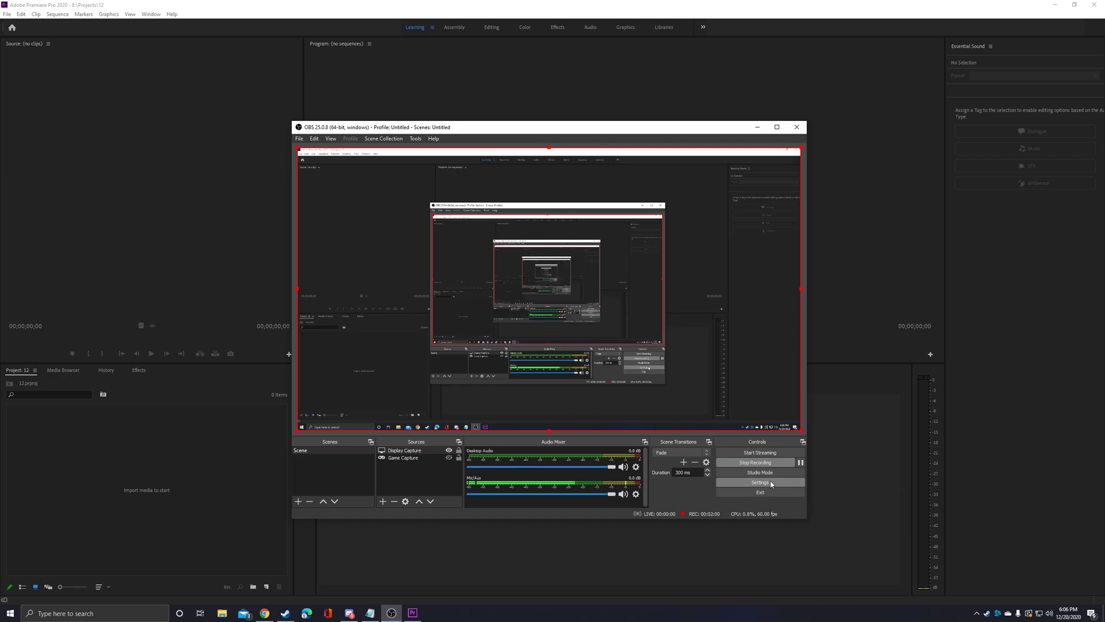
click(771, 483)
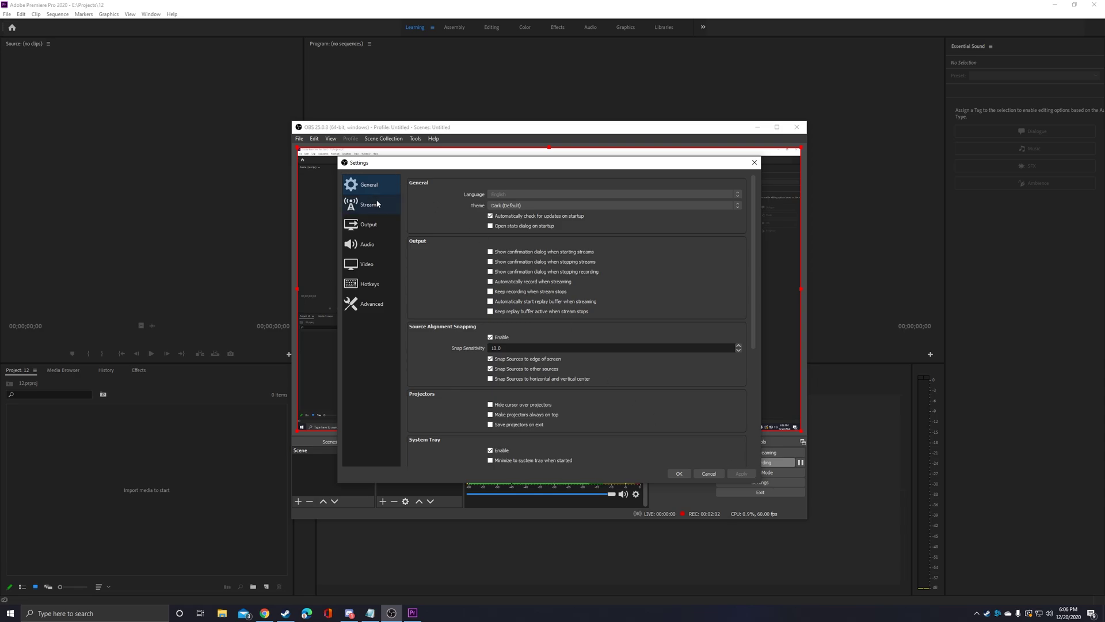
click(363, 230)
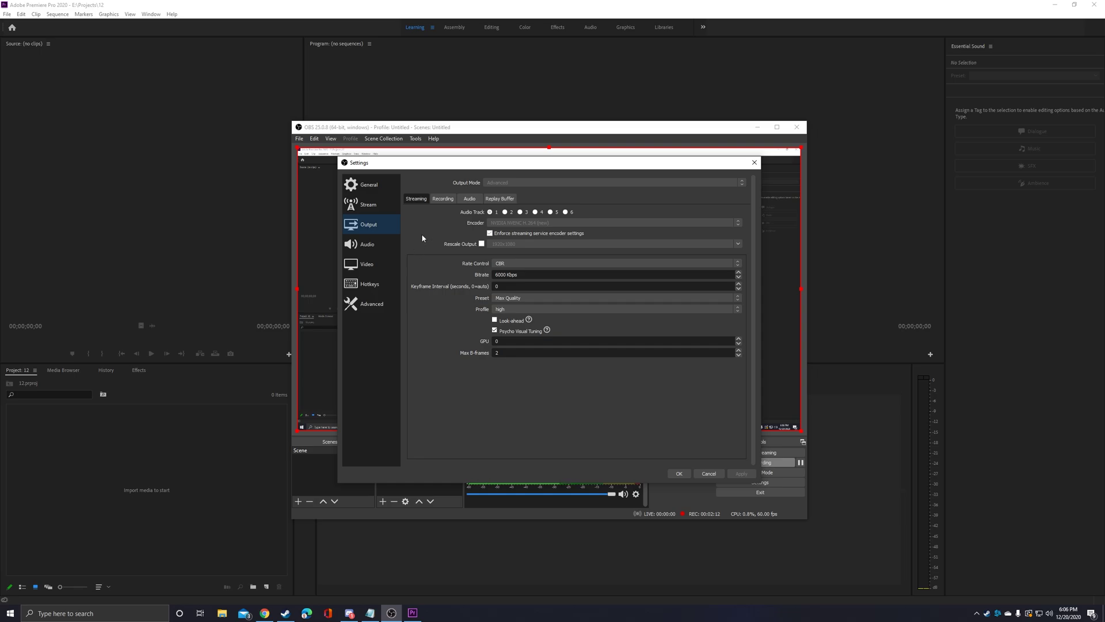
Step: Switch Output settings to the Recording tab showing CBR at 45000 Kbps
click(443, 198)
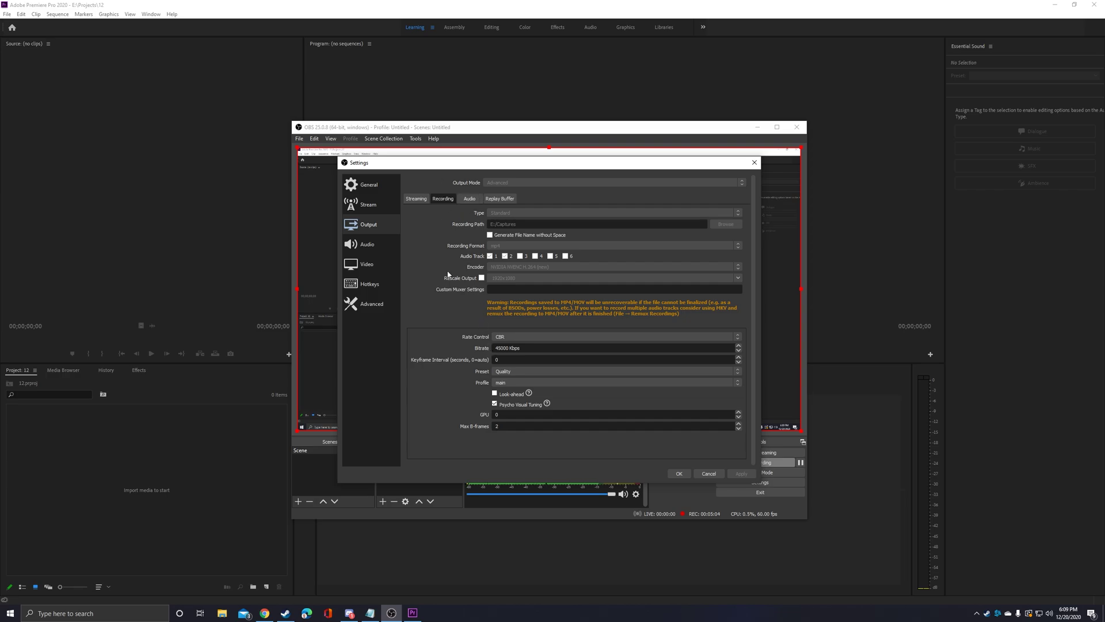
Step: Review the per-track audio bitrates and the Audio device settings page
click(472, 200)
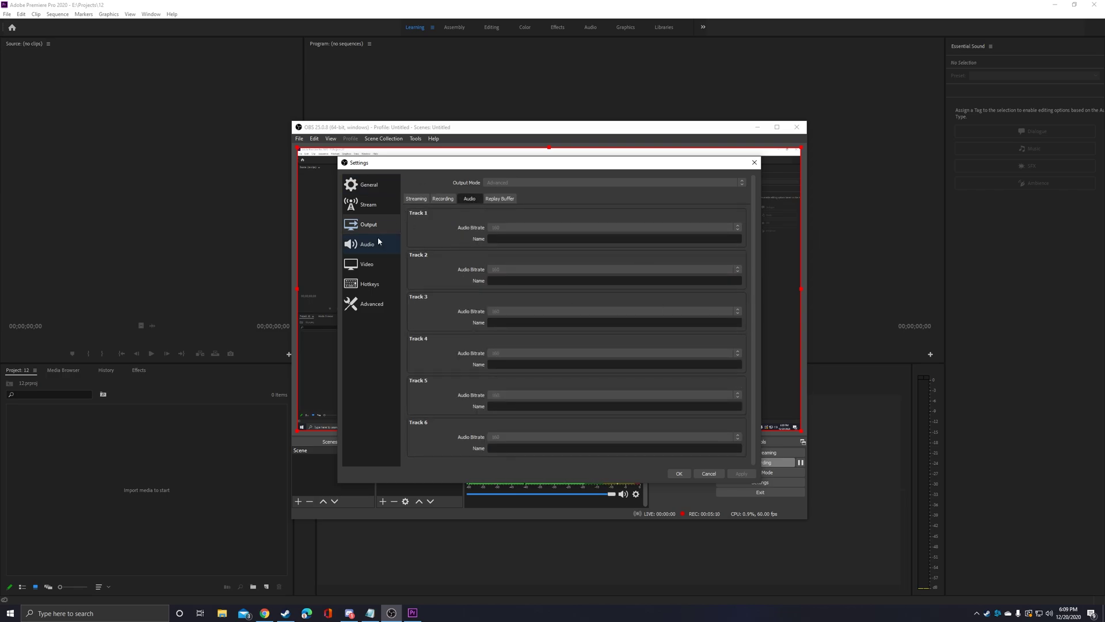
click(360, 244)
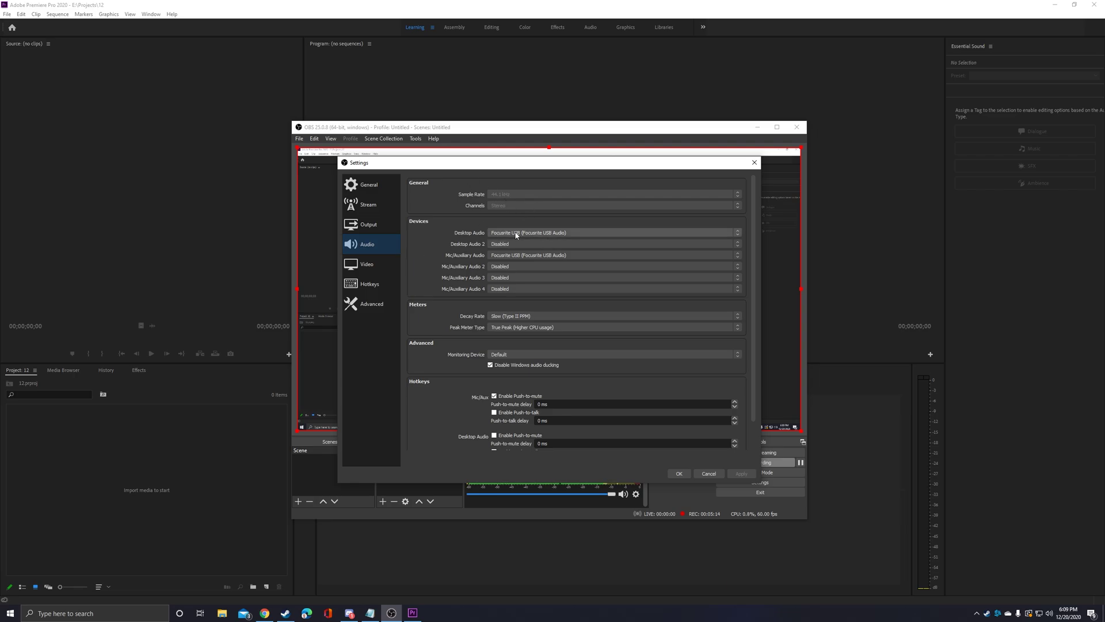
click(536, 233)
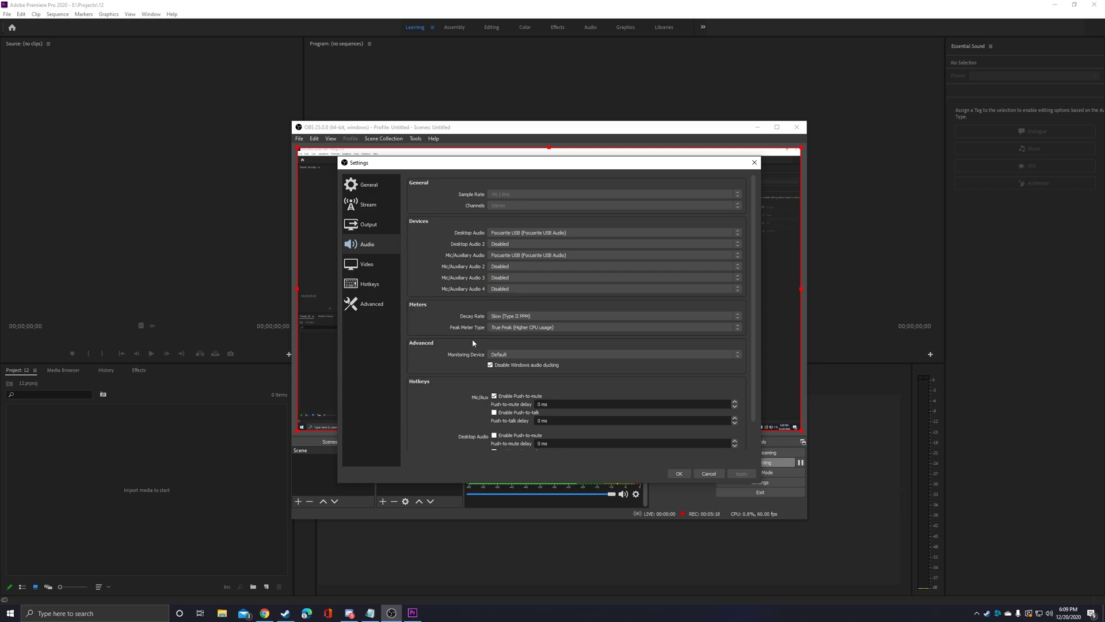
scroll(472, 342, down, 1)
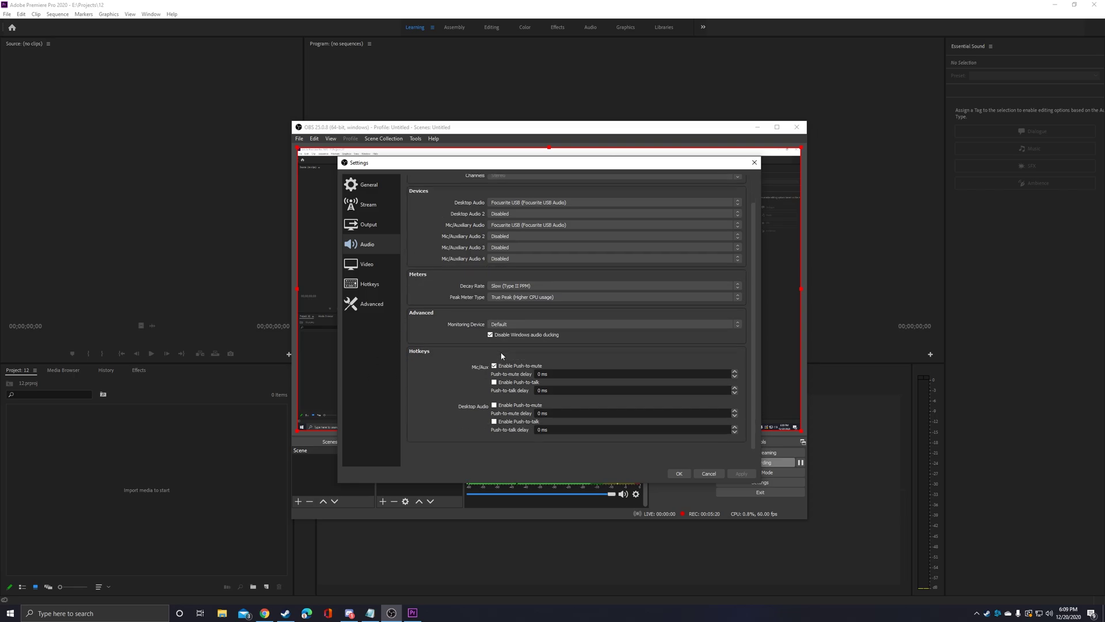
scroll(469, 299, up, 1)
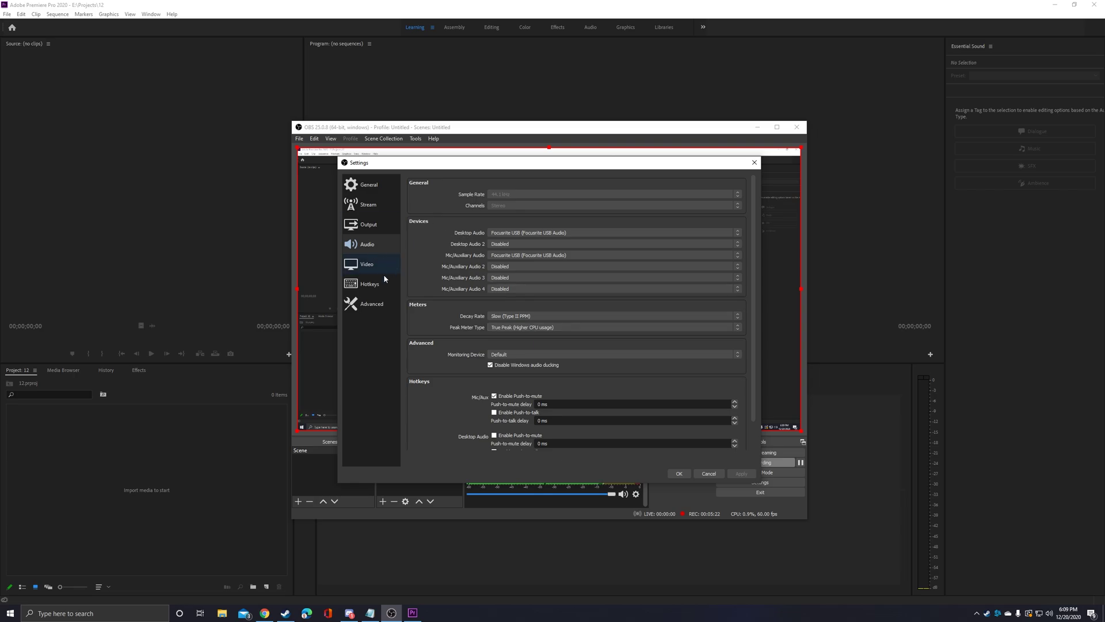
Step: Check the Video page, return to Output > Recording, and cancel the Settings dialog
click(365, 266)
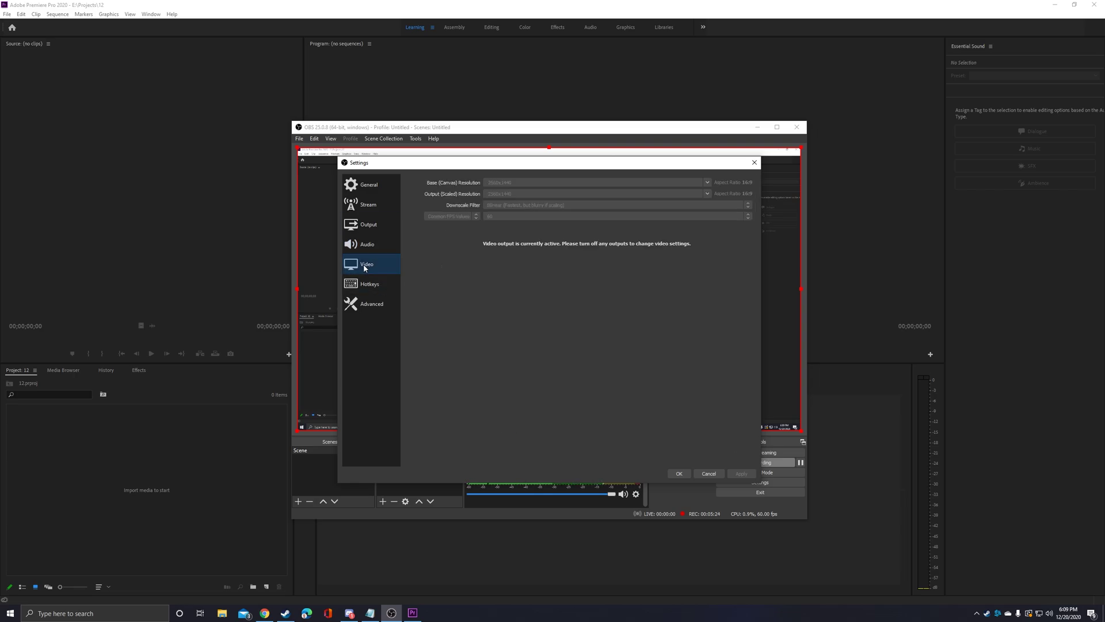
click(366, 224)
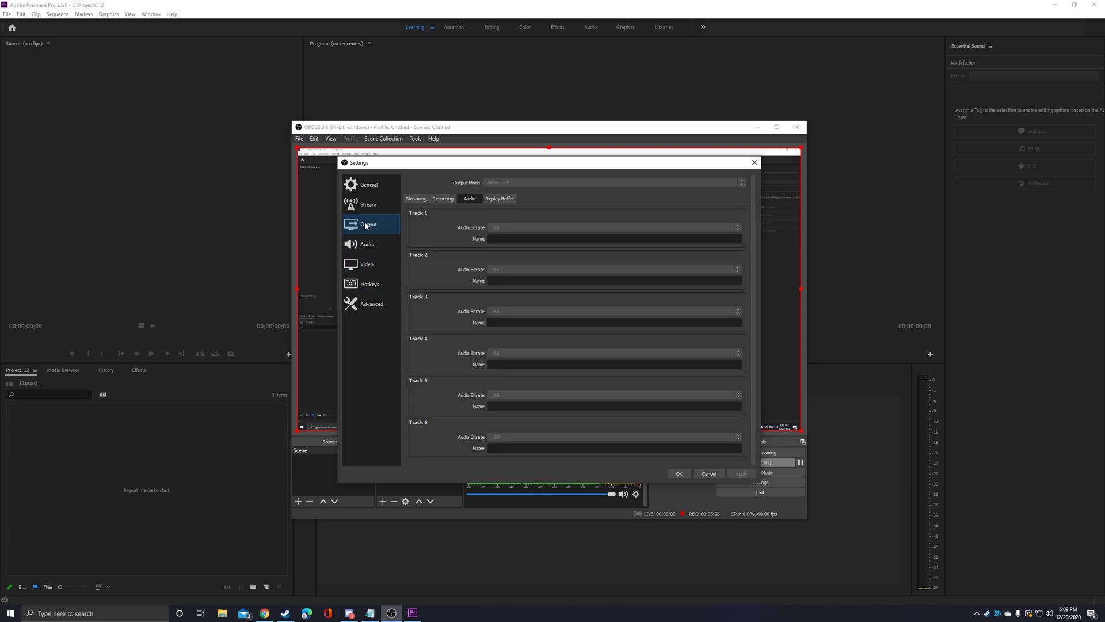
click(442, 199)
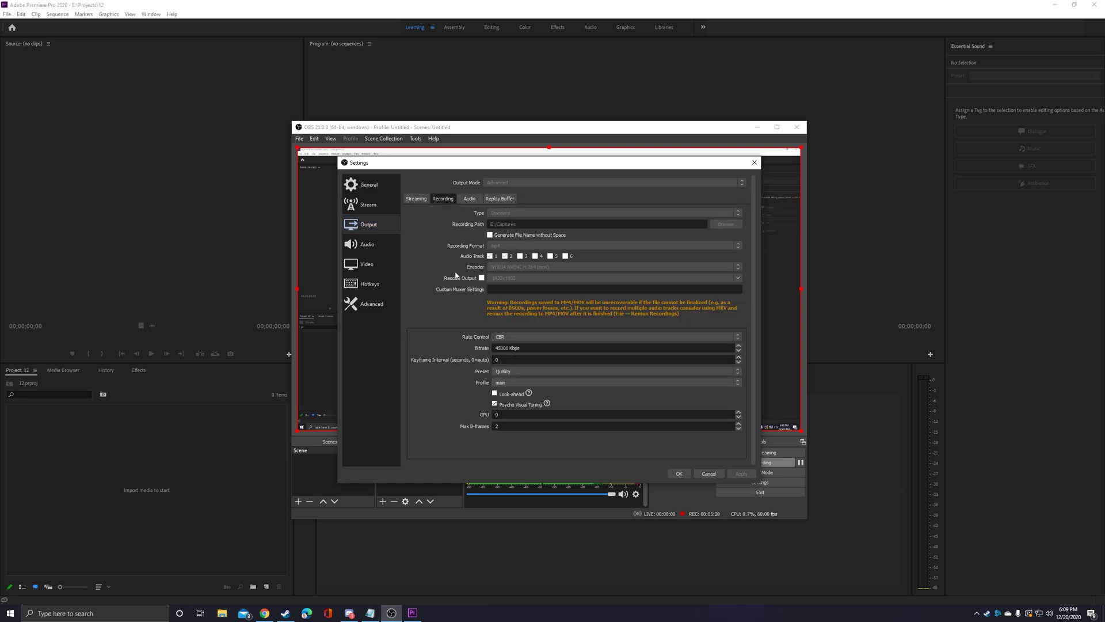
click(713, 475)
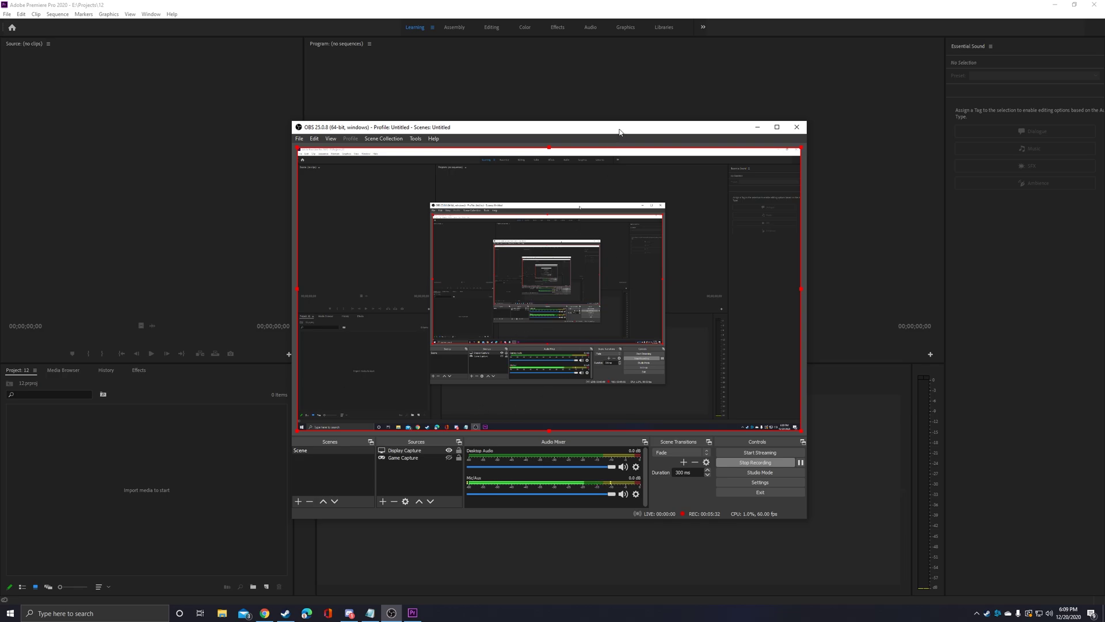
Step: Minimize OBS with Win+Down and focus Premiere's empty project 12 workspace
key(super+Down)
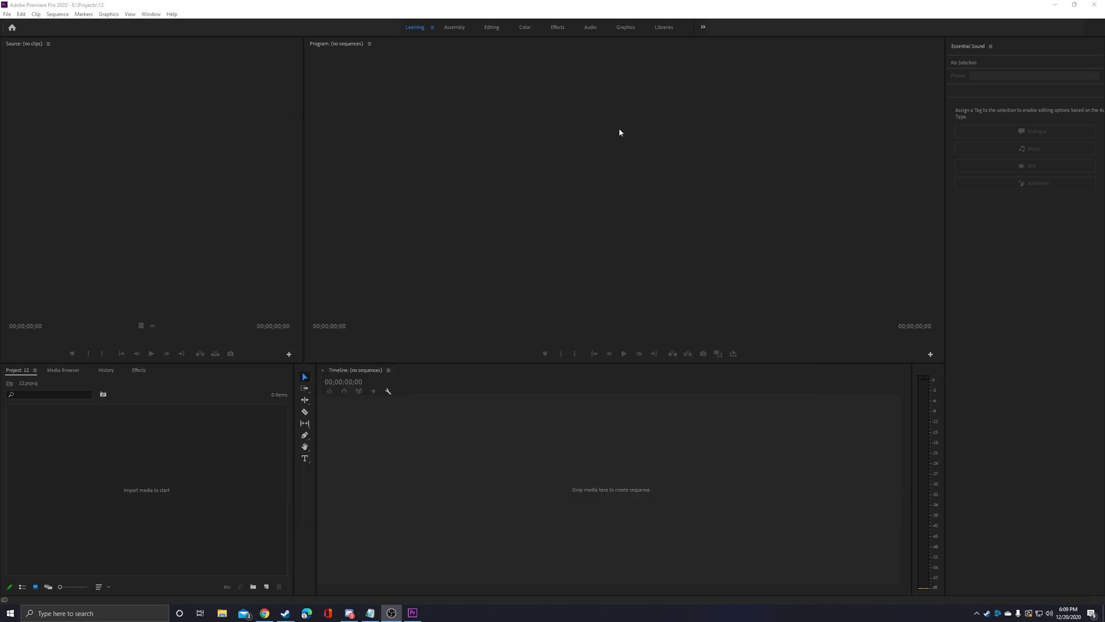
click(172, 242)
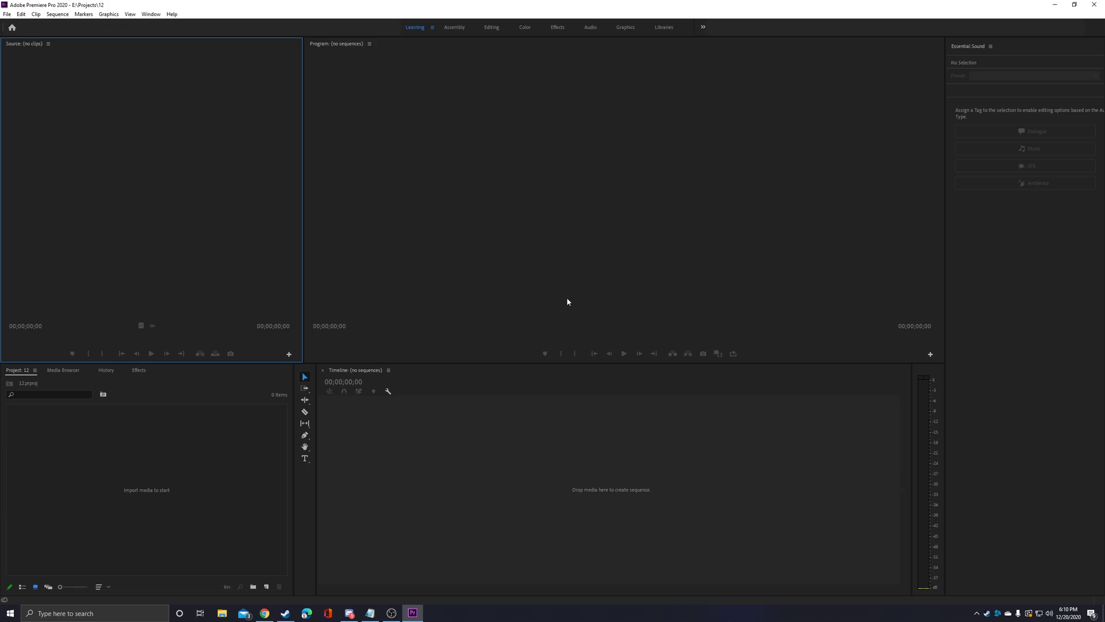
click(72, 373)
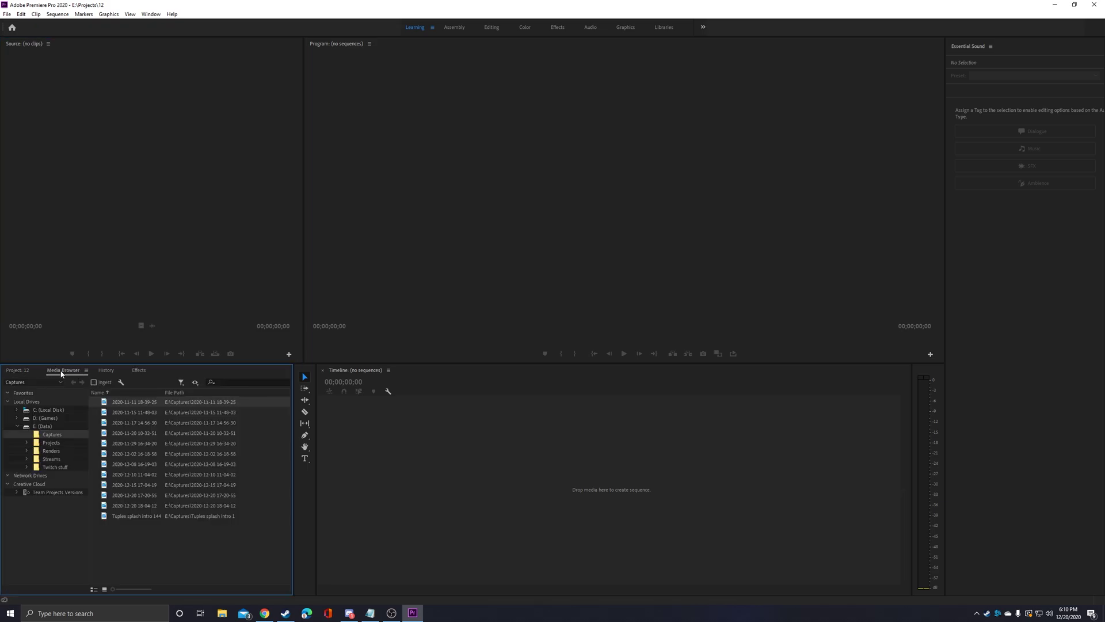
click(136, 497)
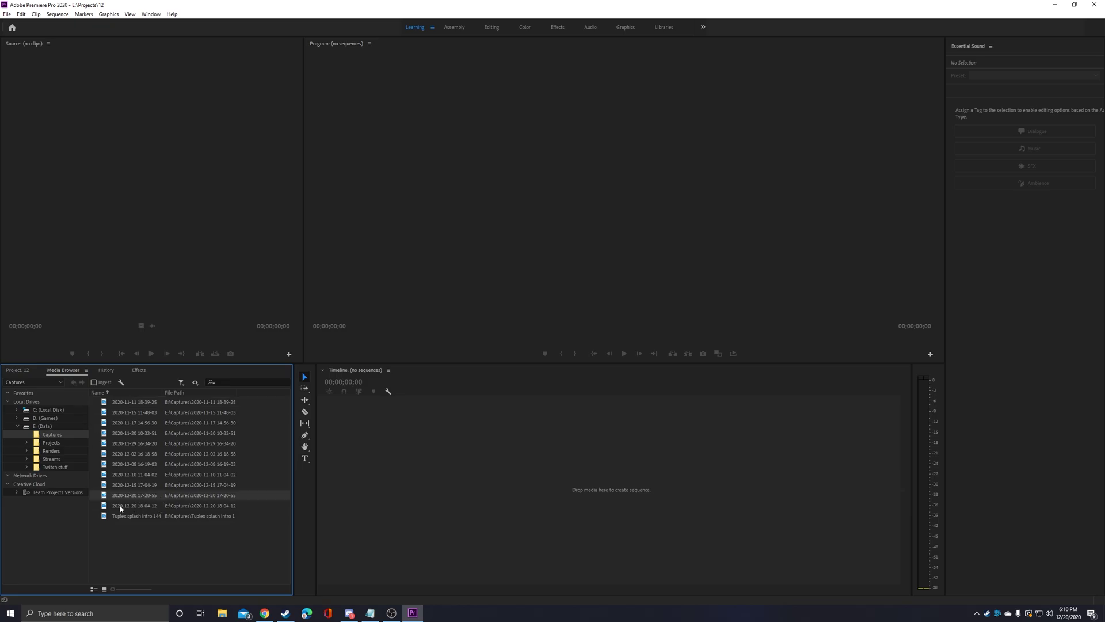
click(120, 506)
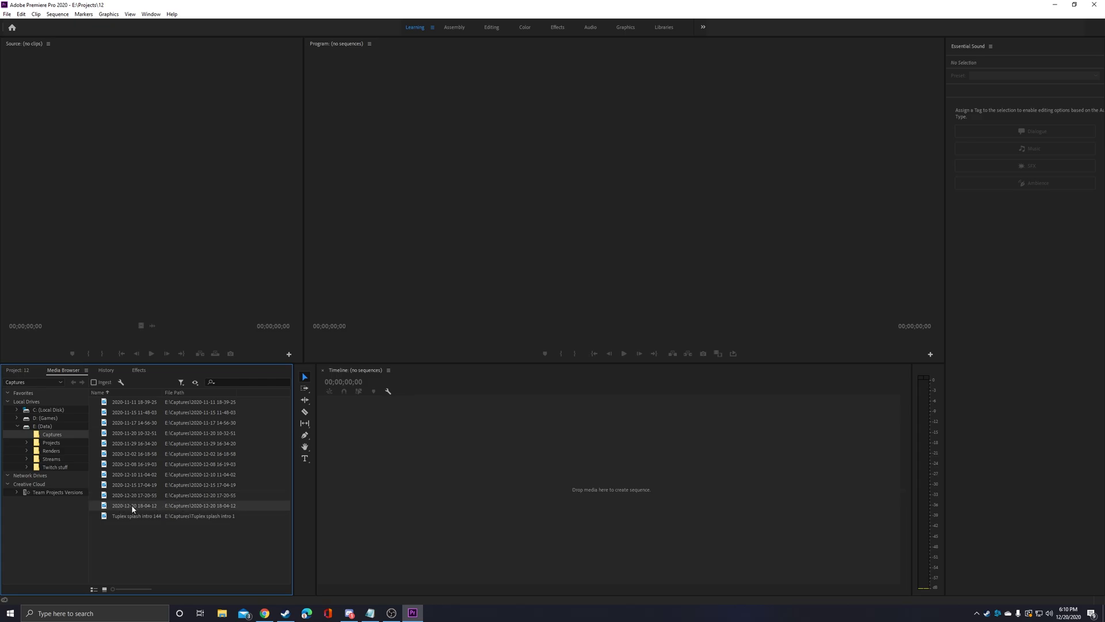
right_click(138, 496)
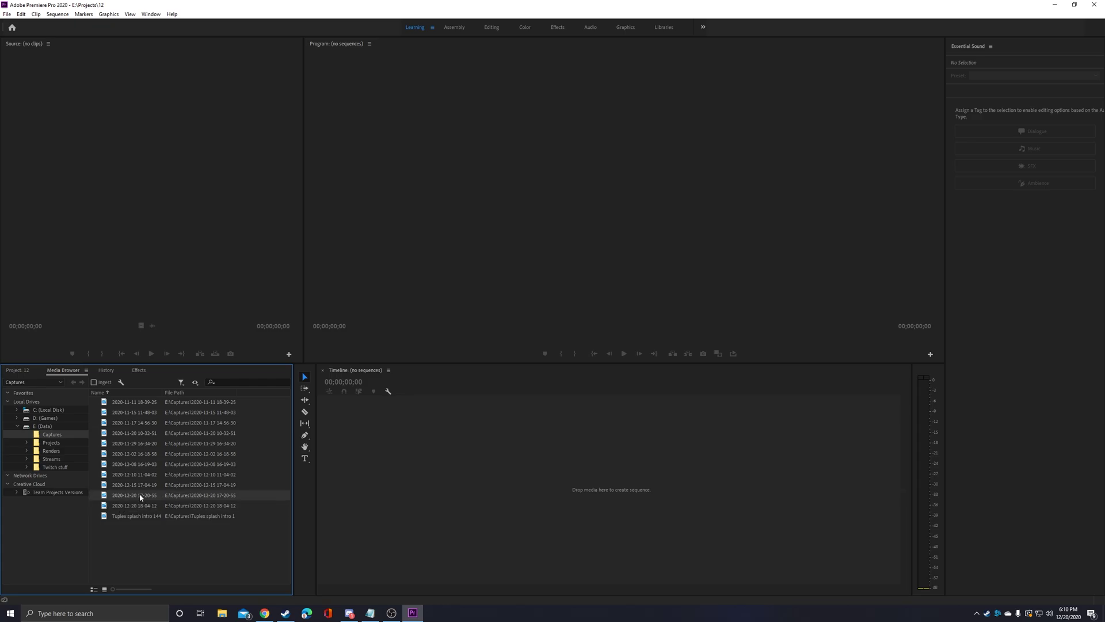
click(175, 511)
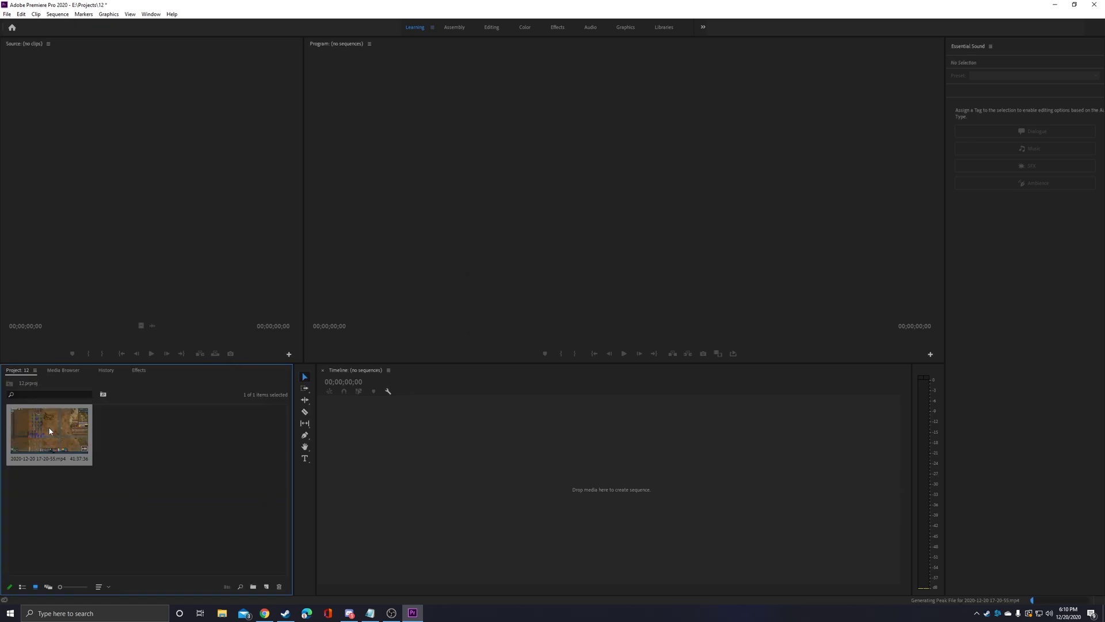
drag(87, 433, 424, 464)
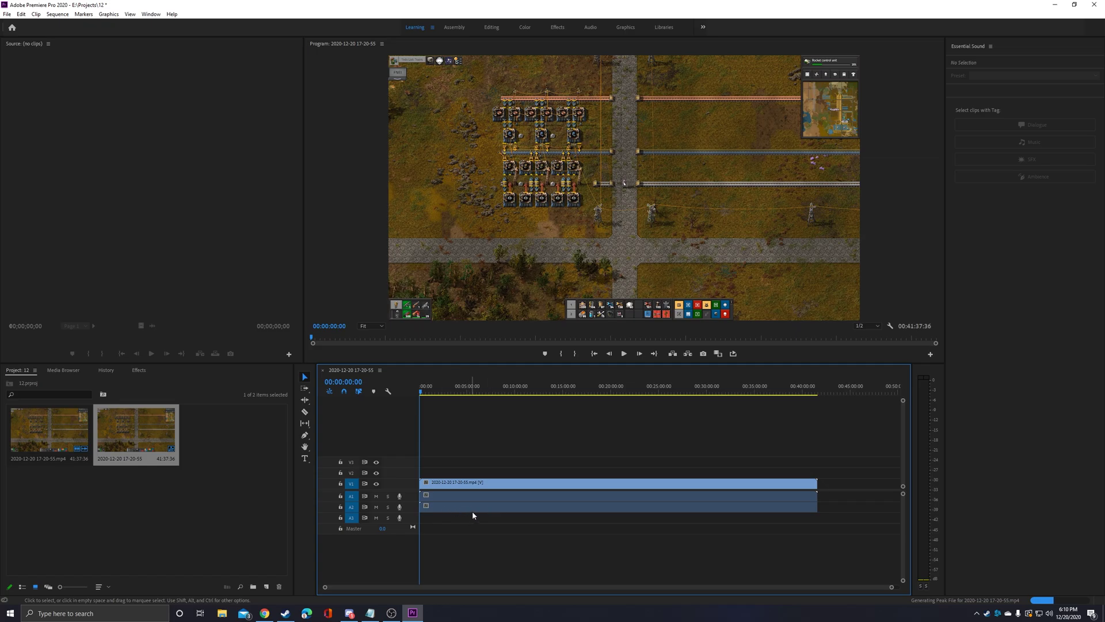
Step: Unlink the gameplay clip's audio from its video
click(509, 485)
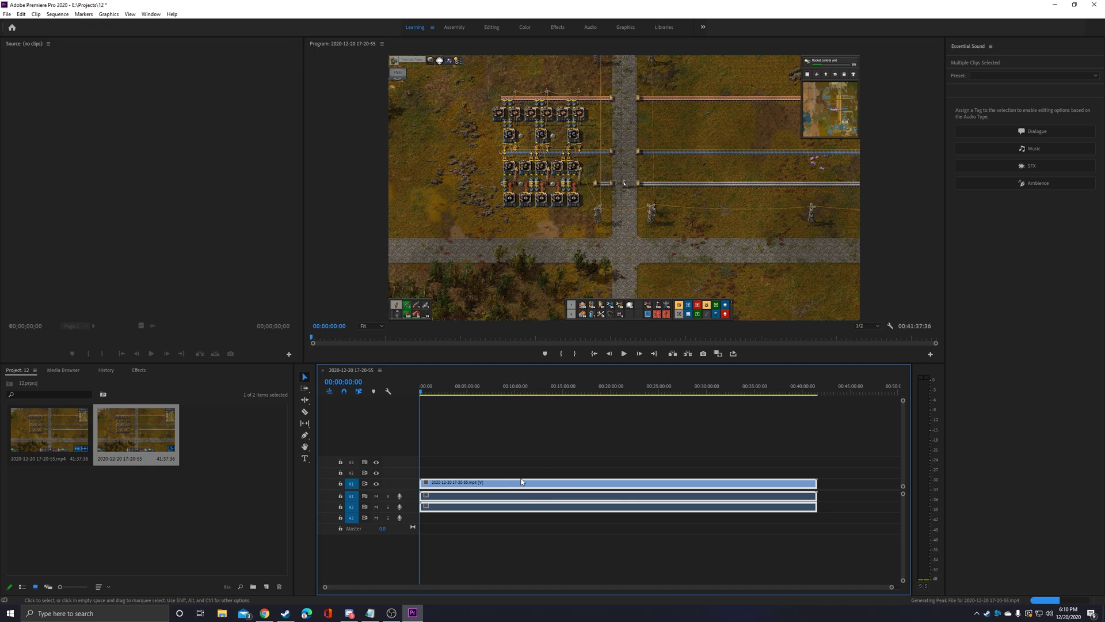
right_click(518, 488)
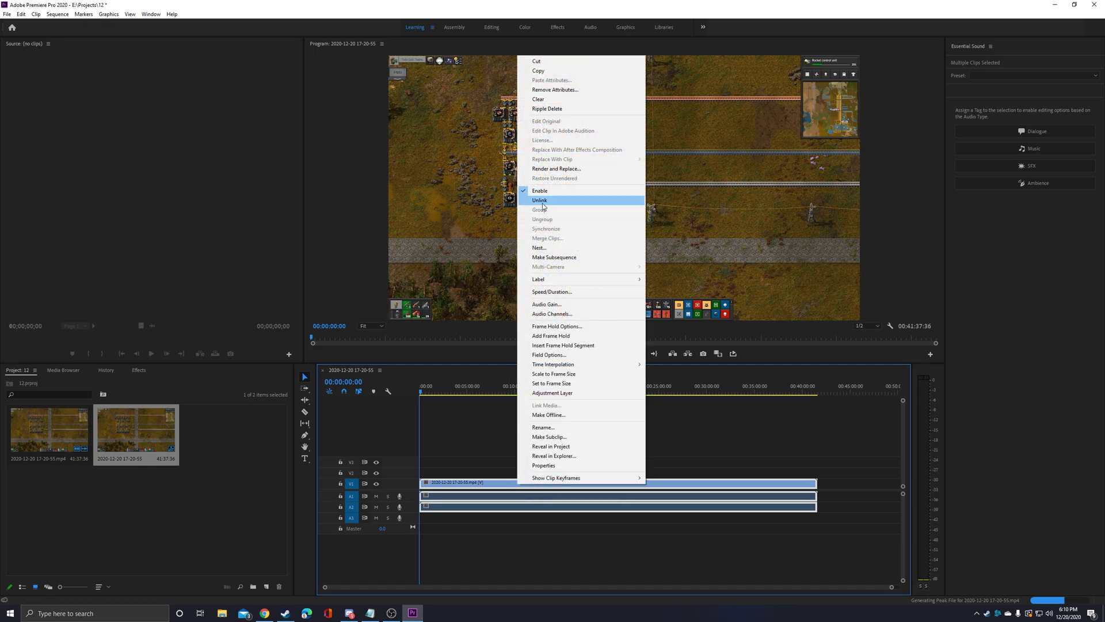
click(542, 205)
Step: Select the A1 and A2 audio clips to load them in Essential Sound
click(526, 495)
click(461, 510)
click(463, 497)
click(462, 510)
click(464, 496)
click(466, 511)
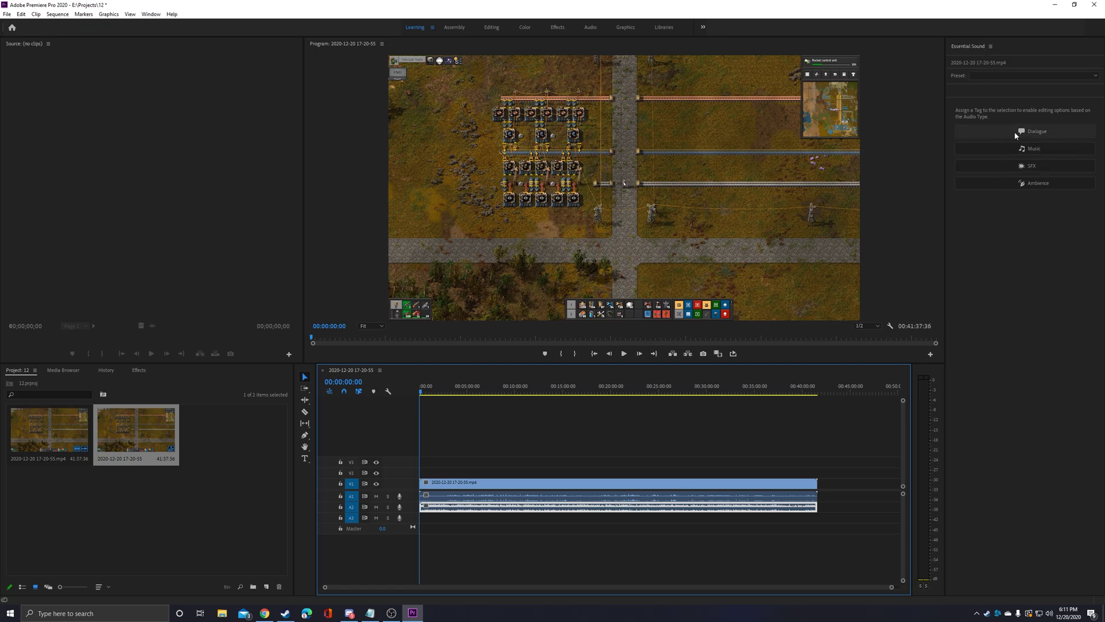
click(993, 131)
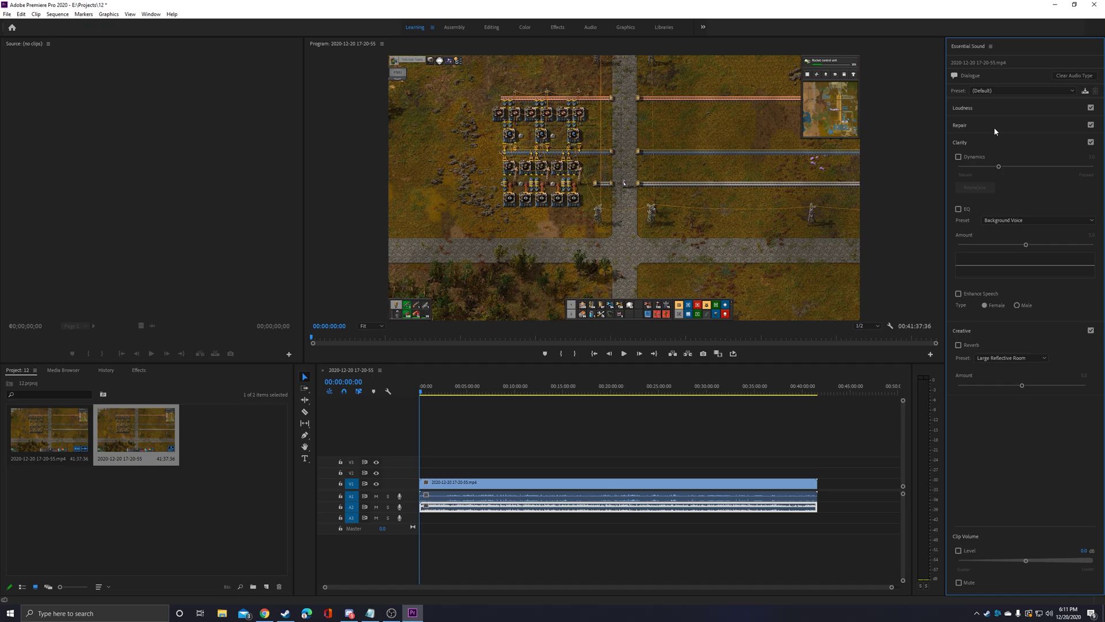
Step: Choose the custom vocals preset from the Dialogue Preset dropdown
click(1007, 90)
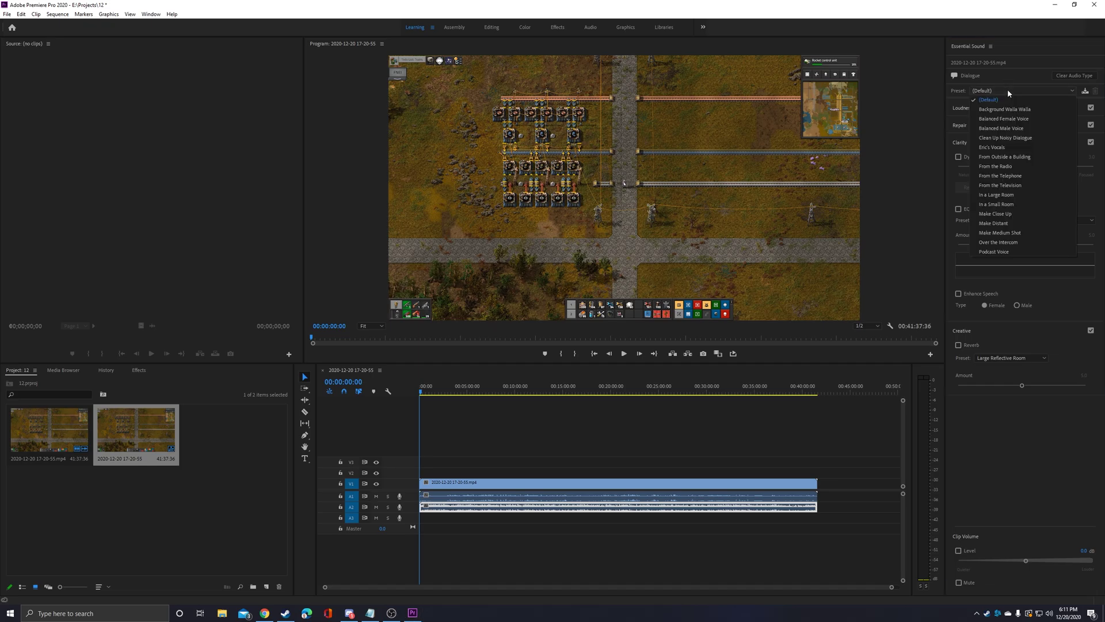
click(1000, 148)
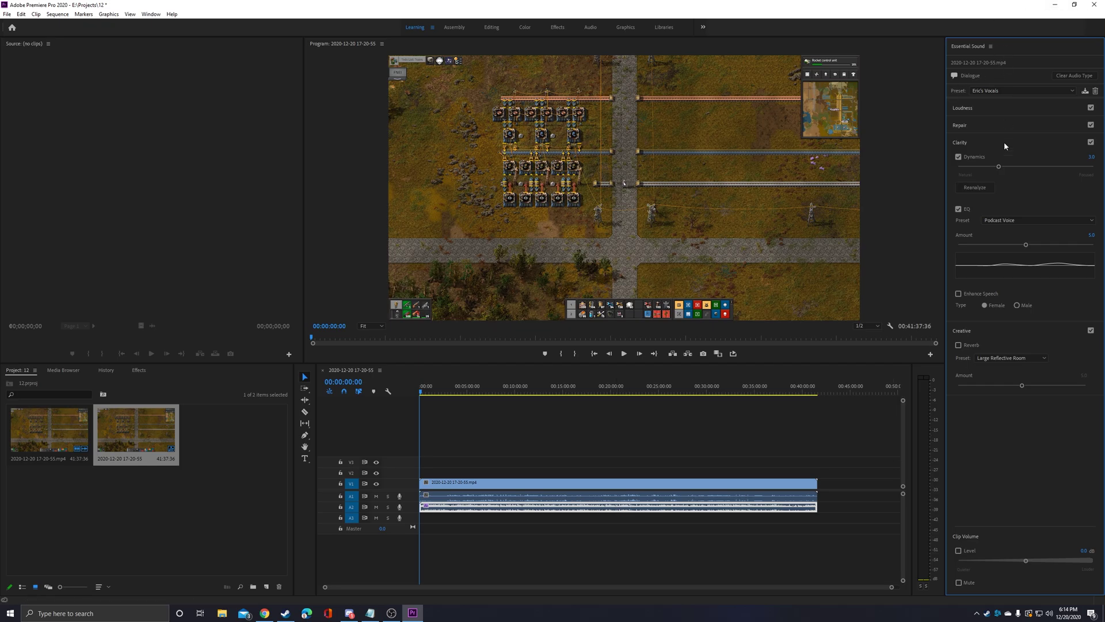
Step: Apply Audio Gain's Normalize Max Peak to the A2 clip
right_click(523, 513)
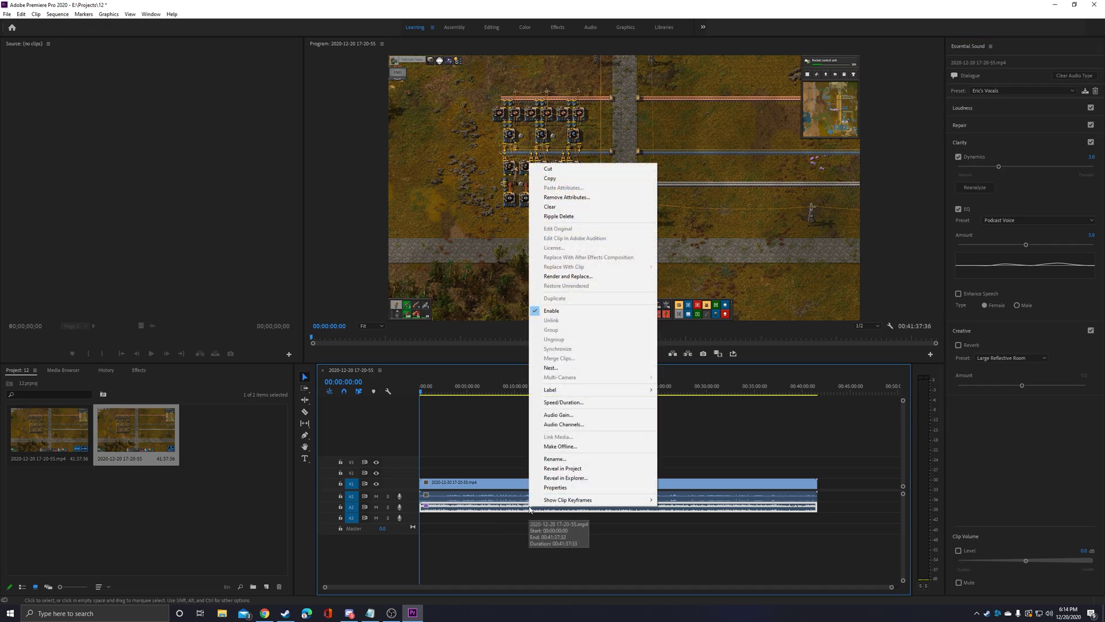
click(558, 416)
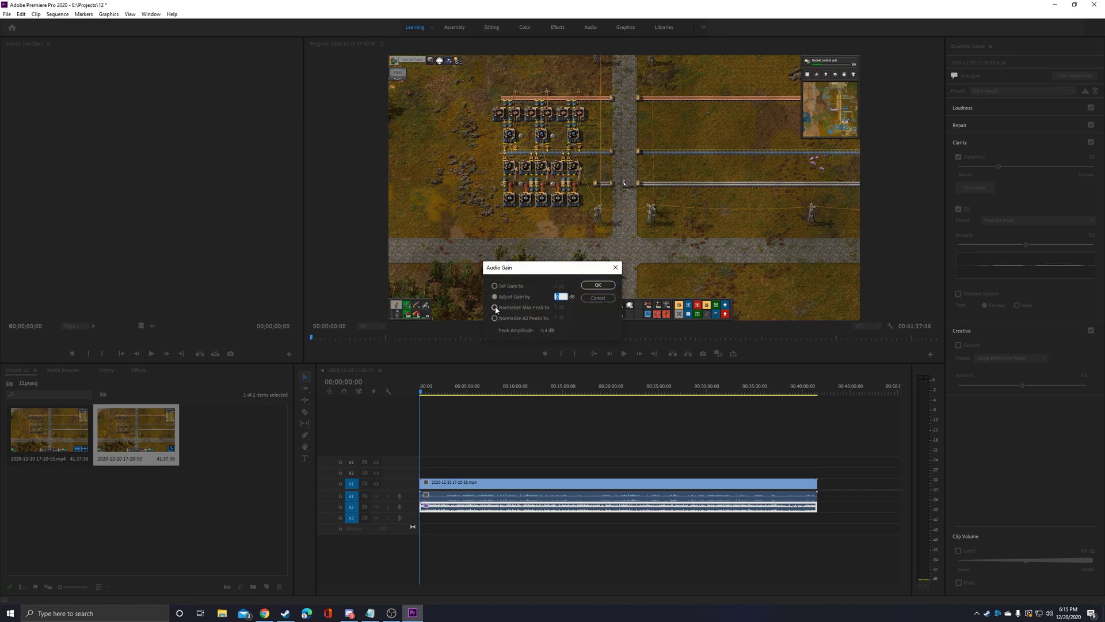
click(495, 308)
click(599, 285)
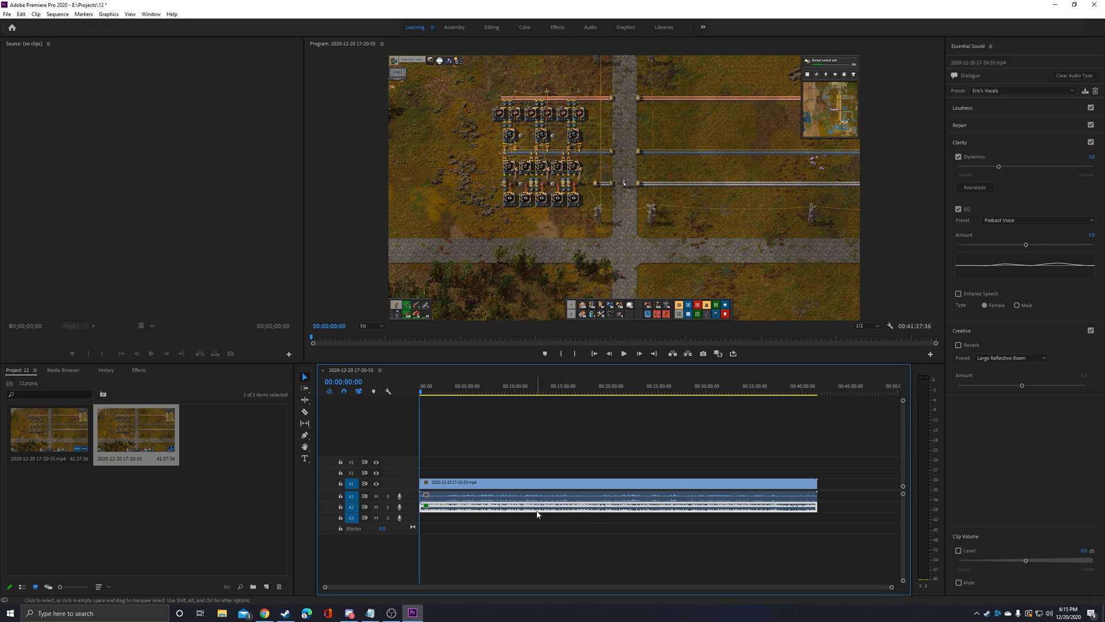
Step: Apply Audio Gain's Normalize Max Peak to the first audio clip on A1
click(587, 499)
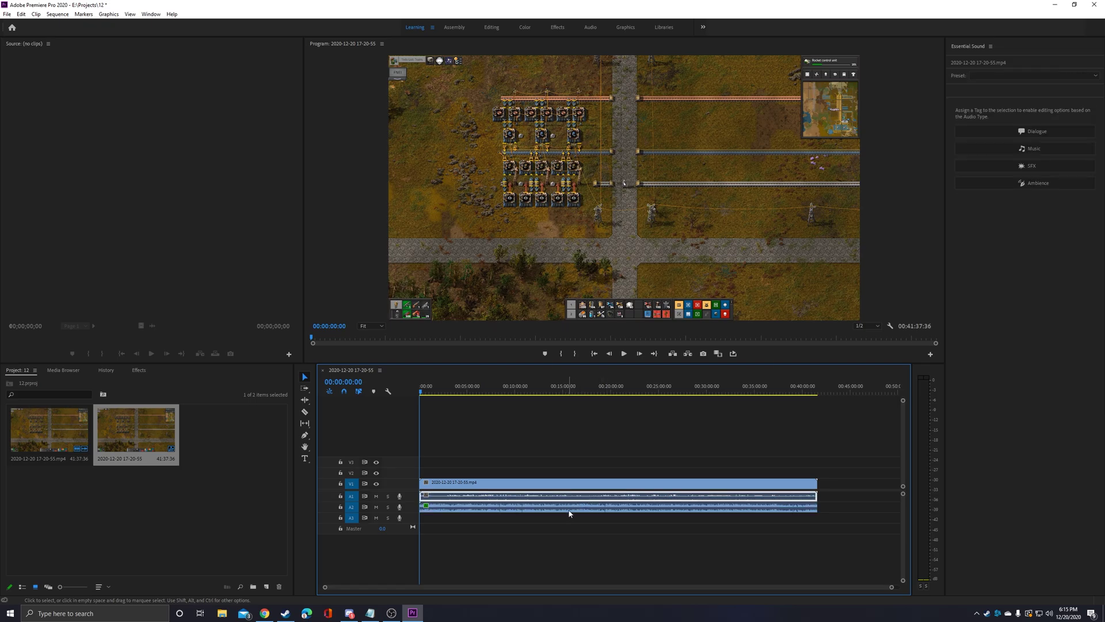
click(570, 512)
click(579, 498)
right_click(557, 501)
click(601, 406)
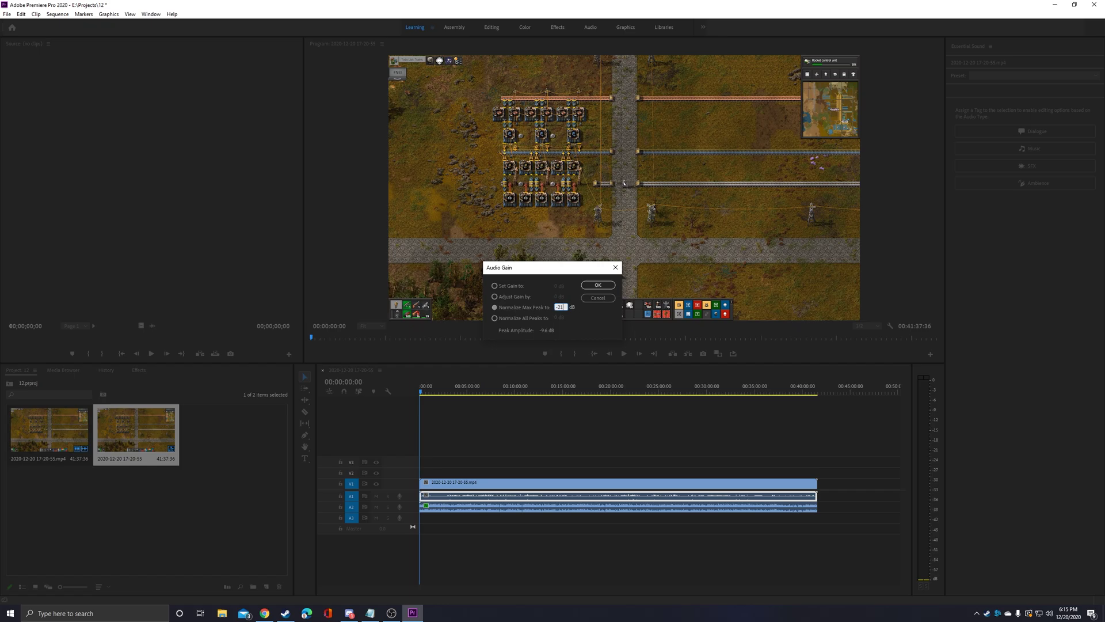
click(596, 286)
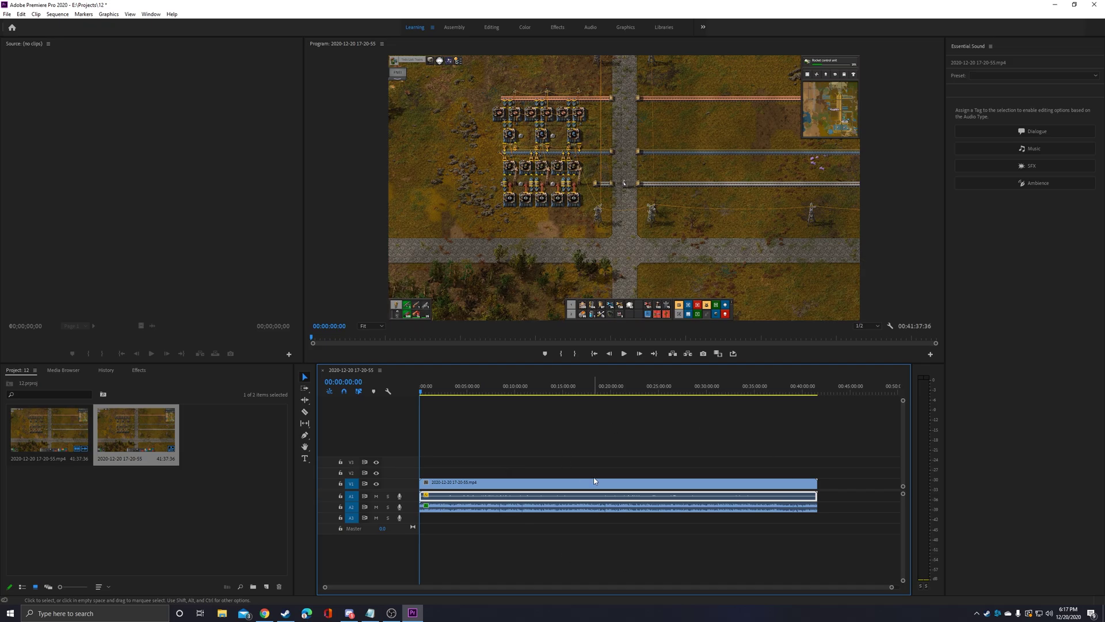
Step: Select the V1 gameplay video with its A1 and A2 audio clips and link them
click(561, 489)
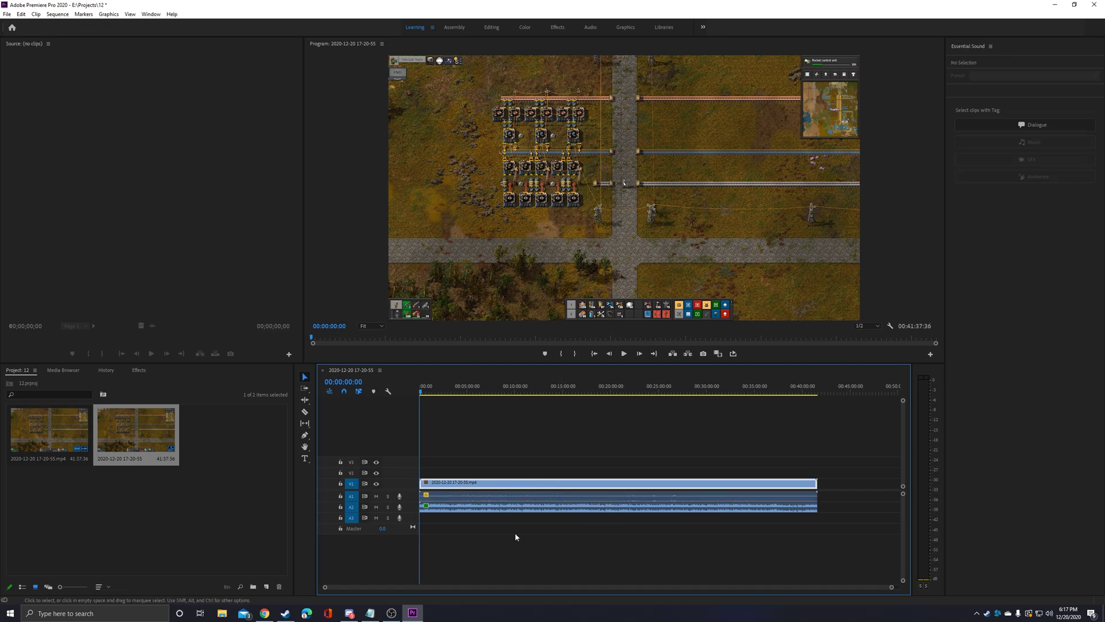
shift+click(527, 495)
shift+click(526, 506)
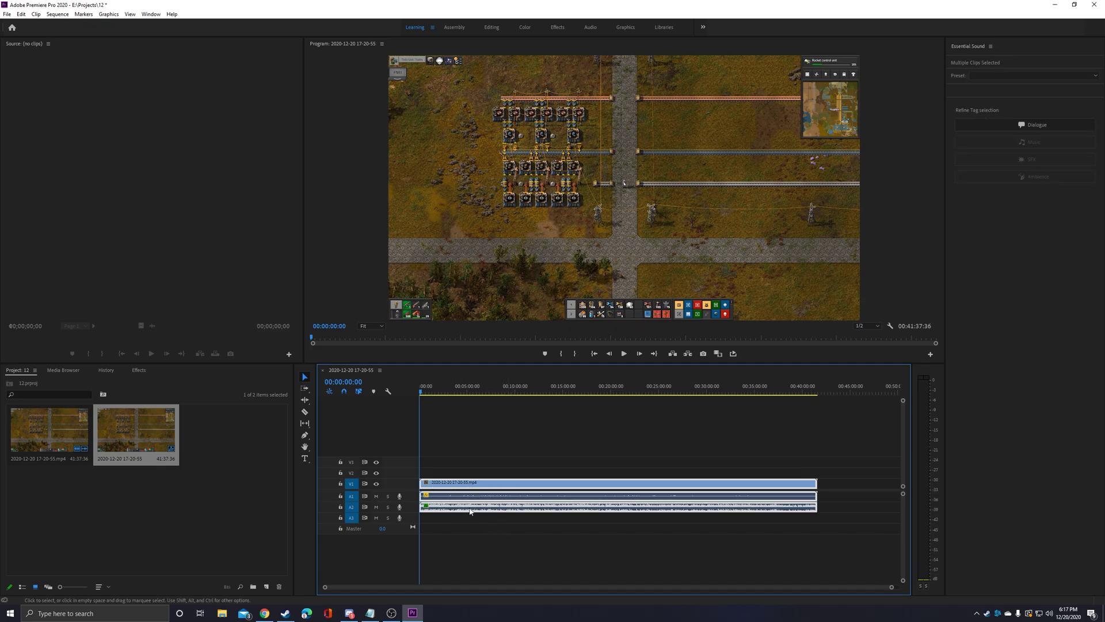
right_click(496, 487)
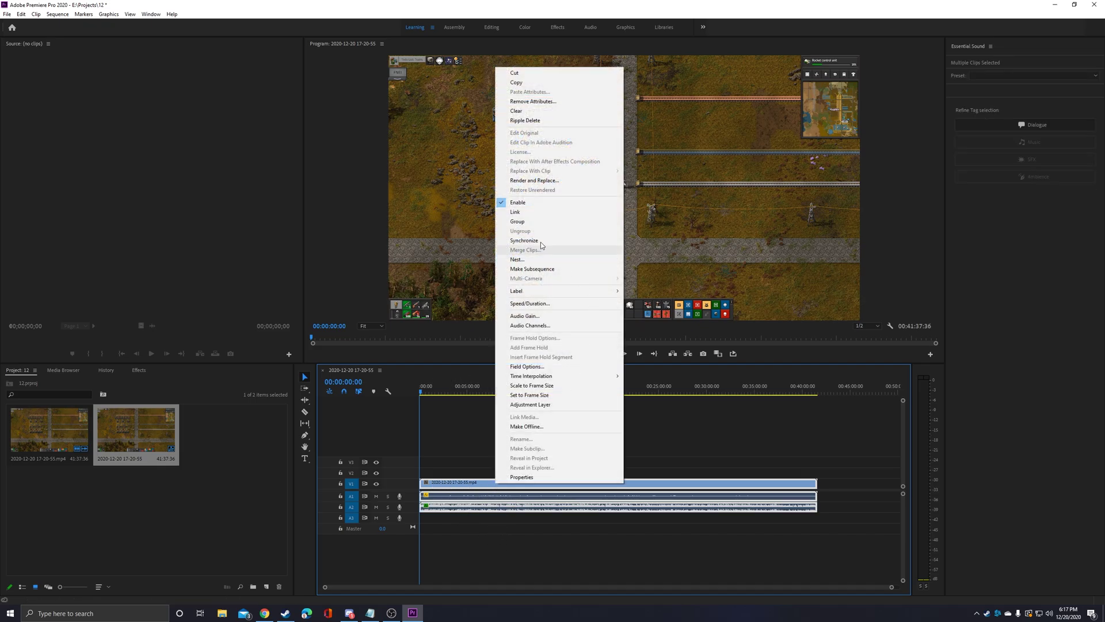
click(516, 212)
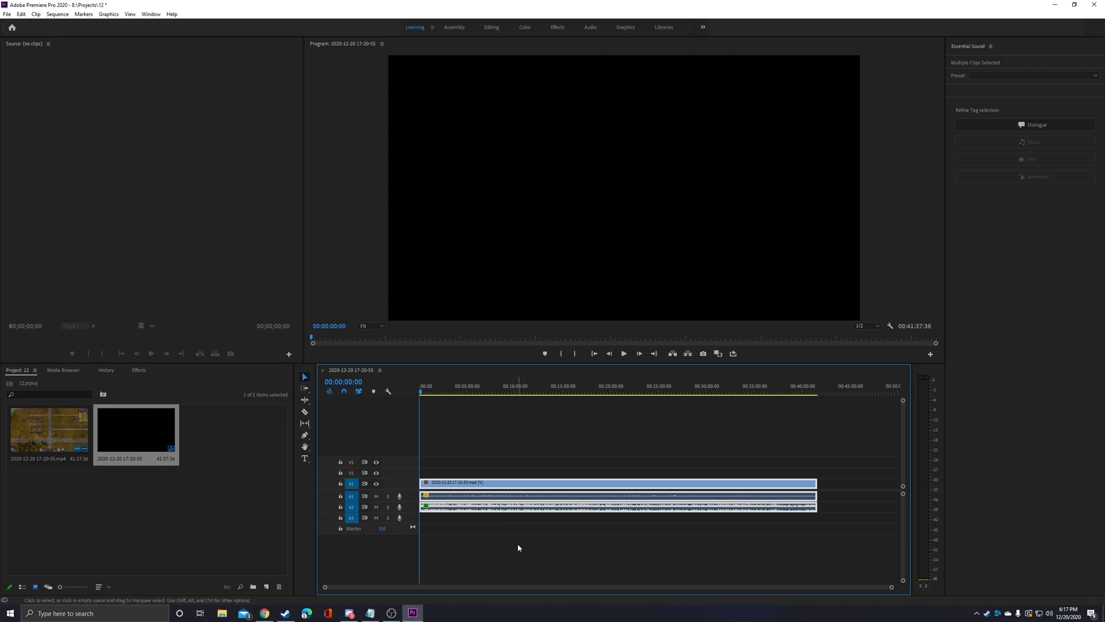
click(61, 16)
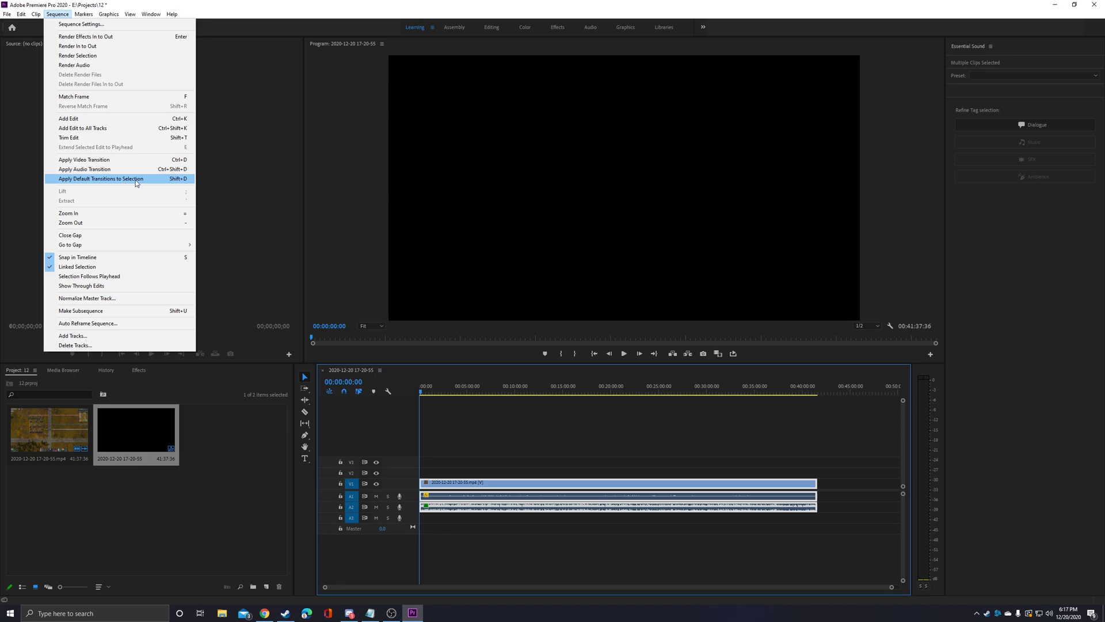
click(495, 426)
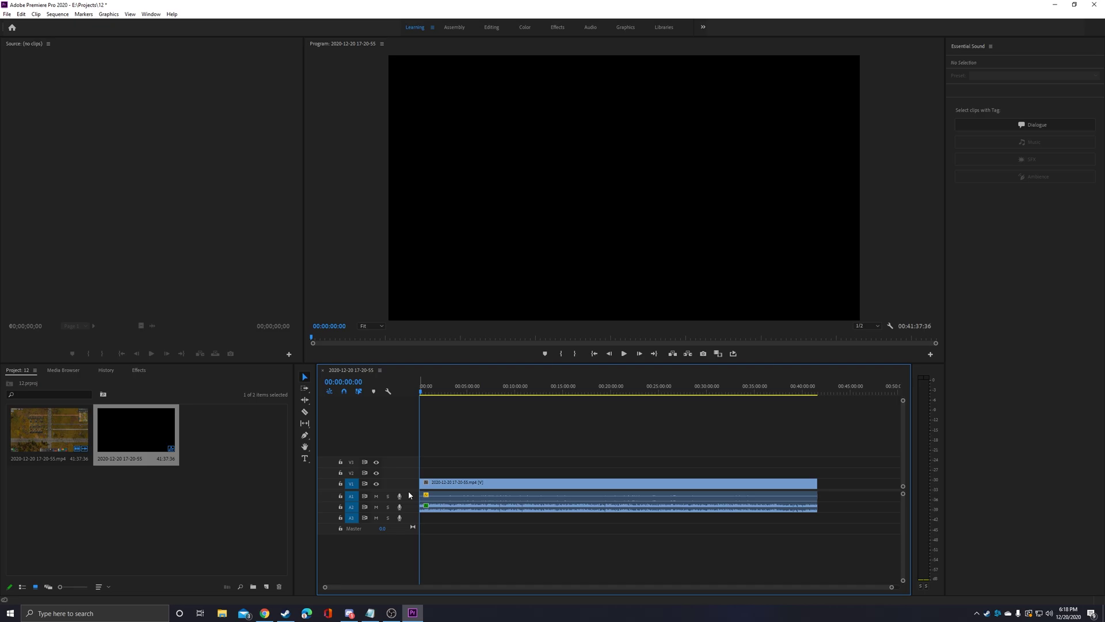
click(623, 355)
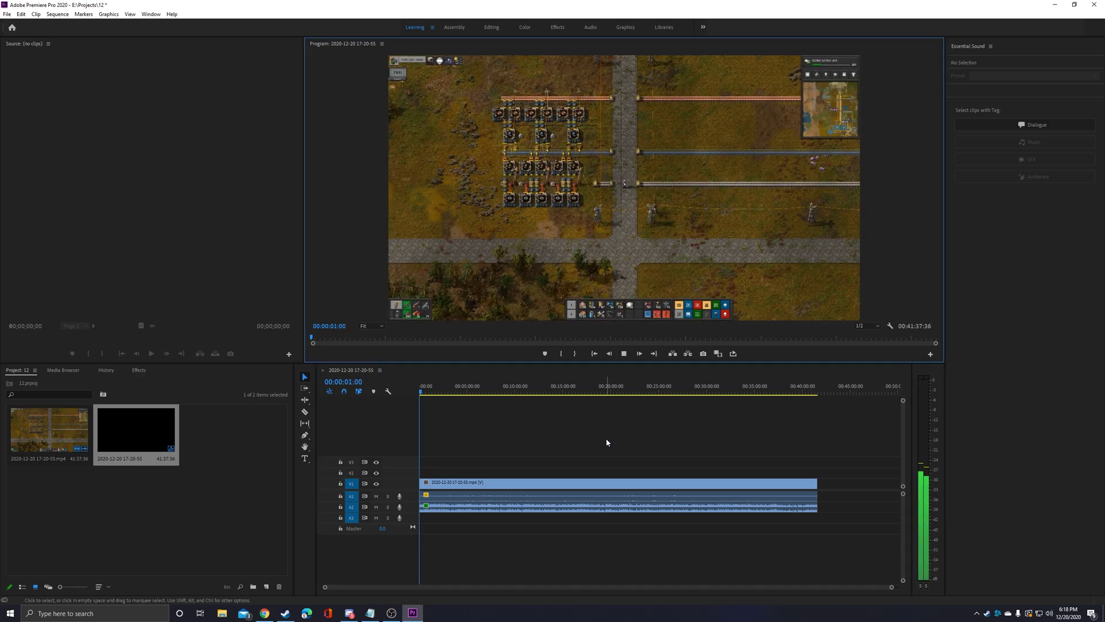
click(624, 354)
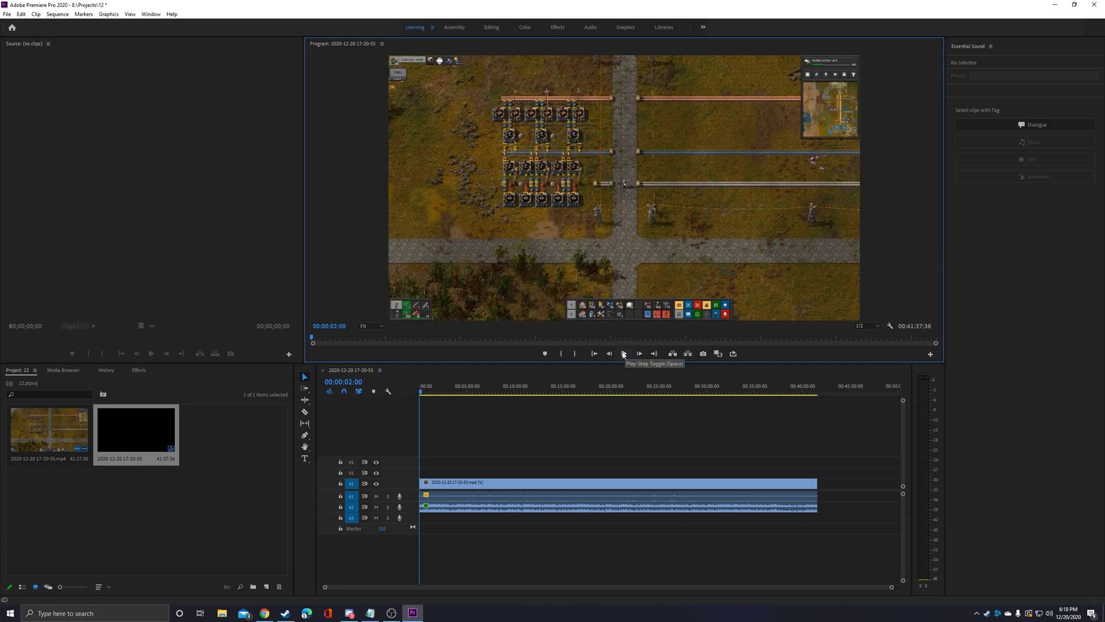
click(594, 354)
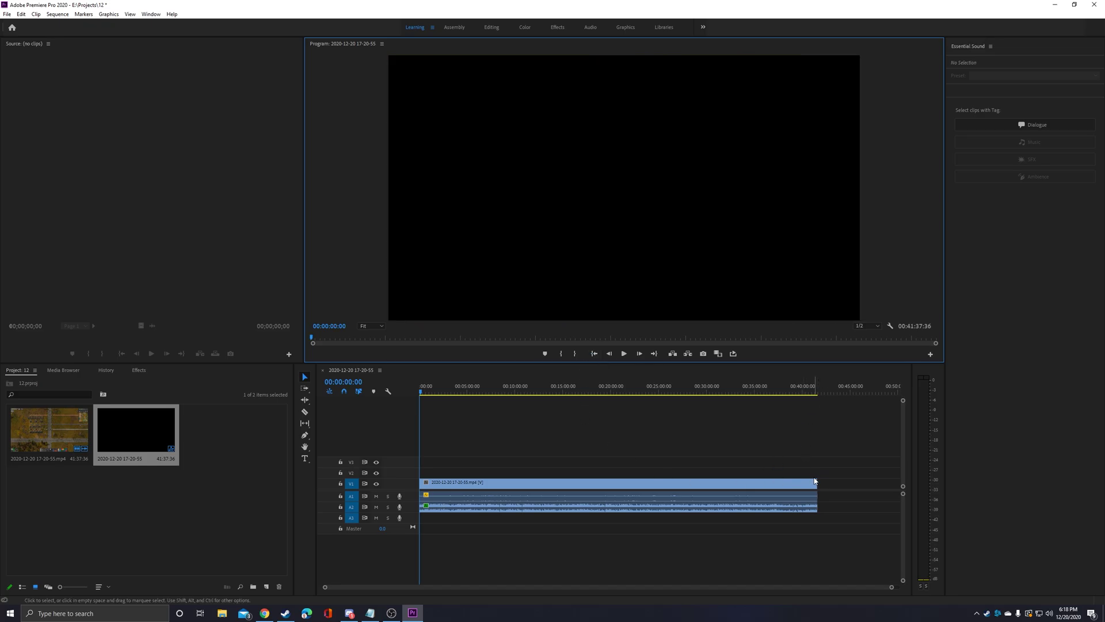
click(813, 391)
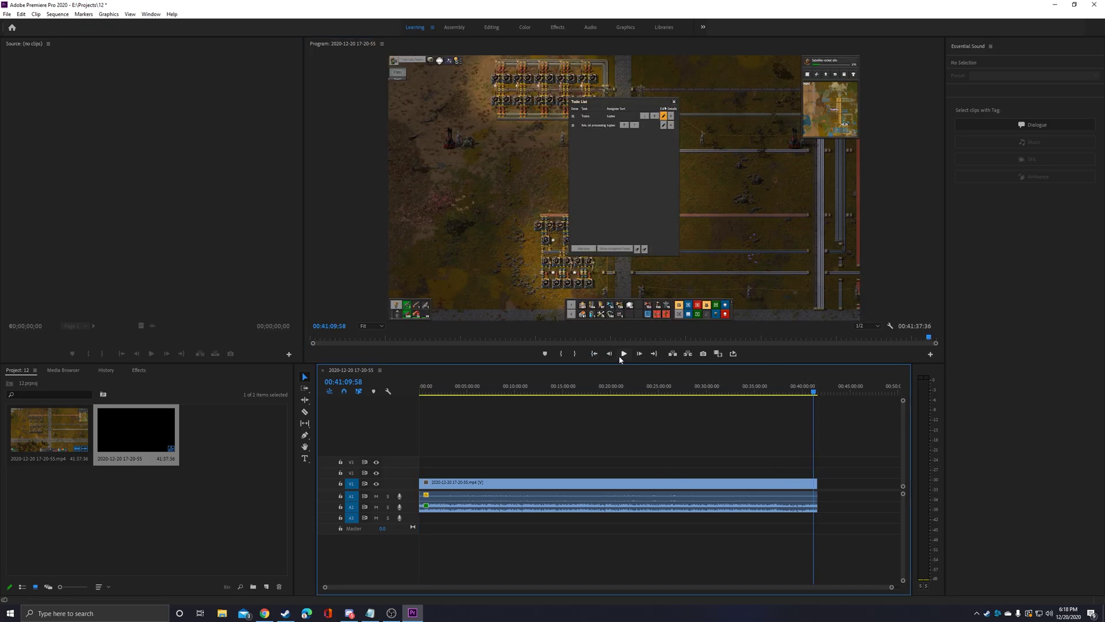
click(624, 354)
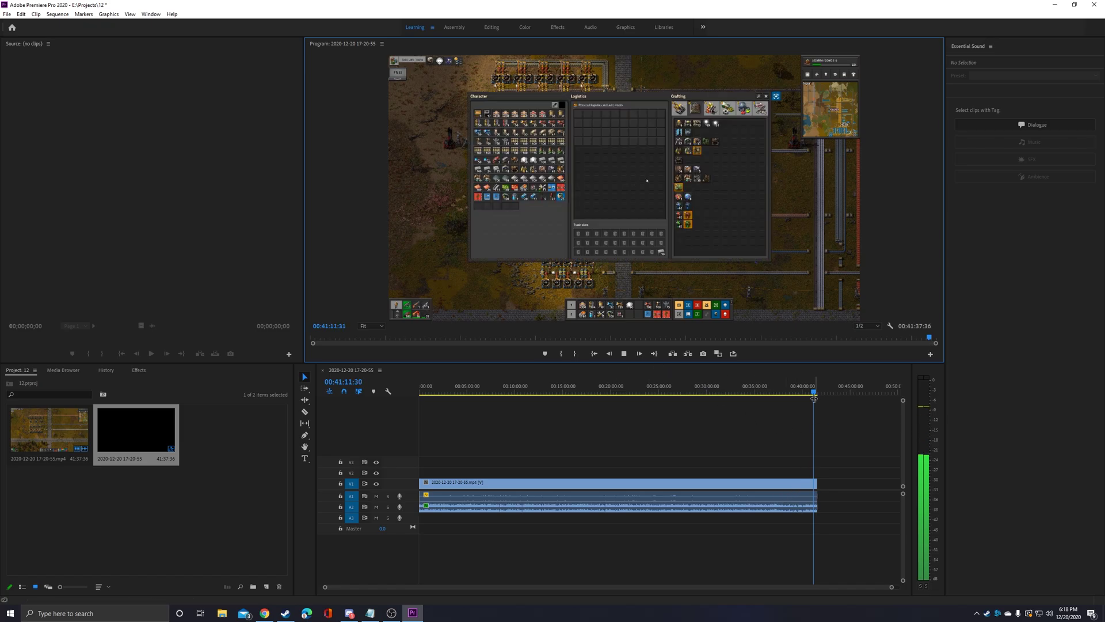
drag(814, 394, 820, 393)
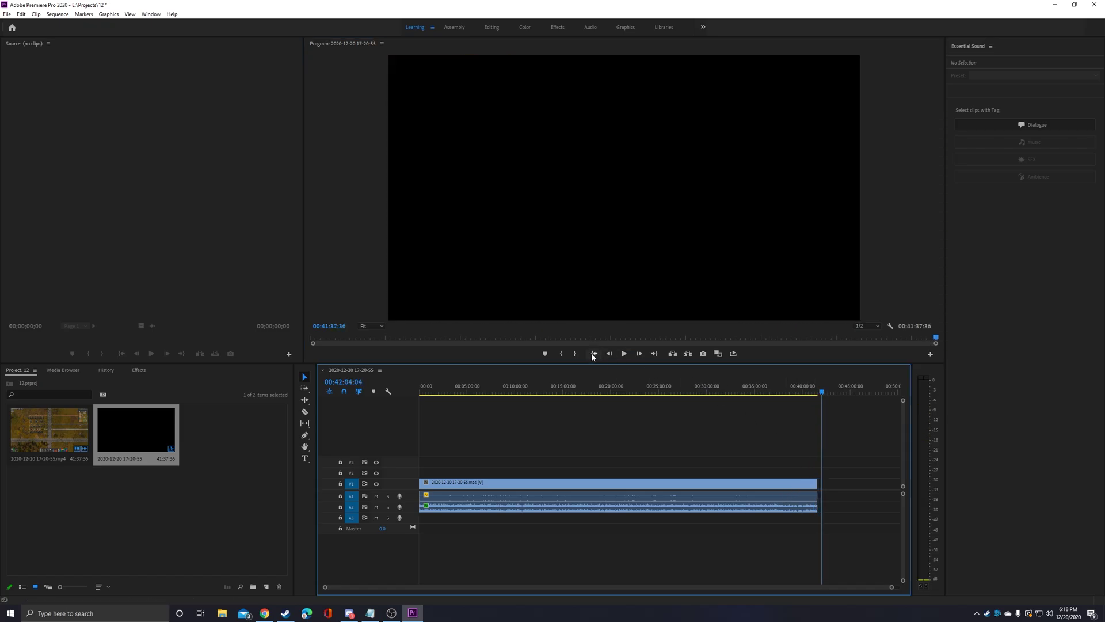
Step: Shift the gameplay clip to start at 00:00:13:27 and locate the Tuplex splash intro in Media Browser Captures
click(594, 354)
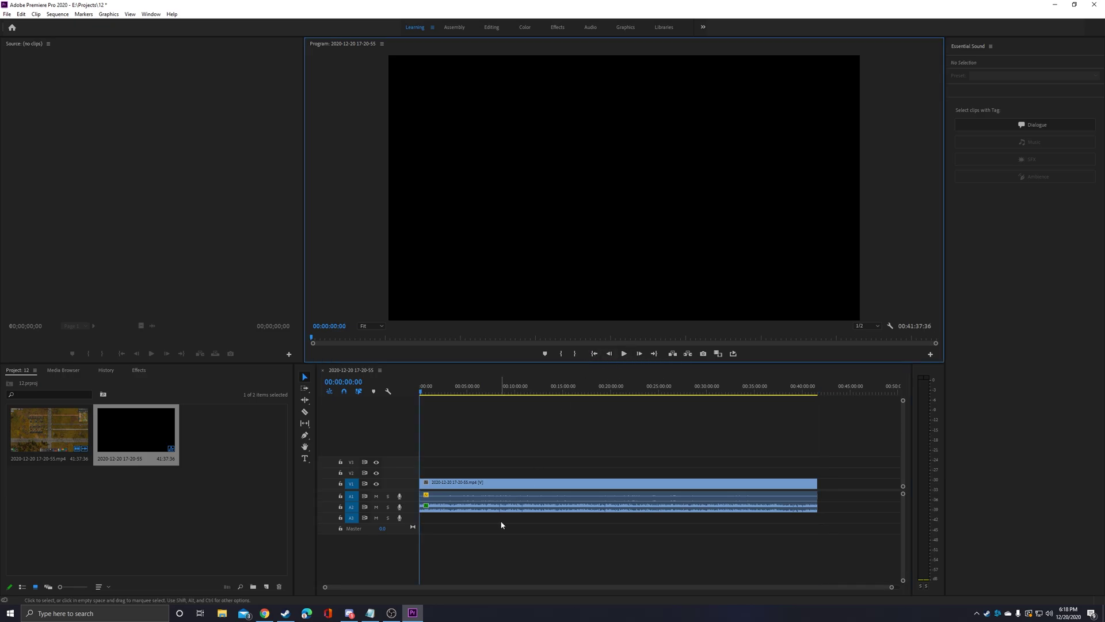
click(403, 432)
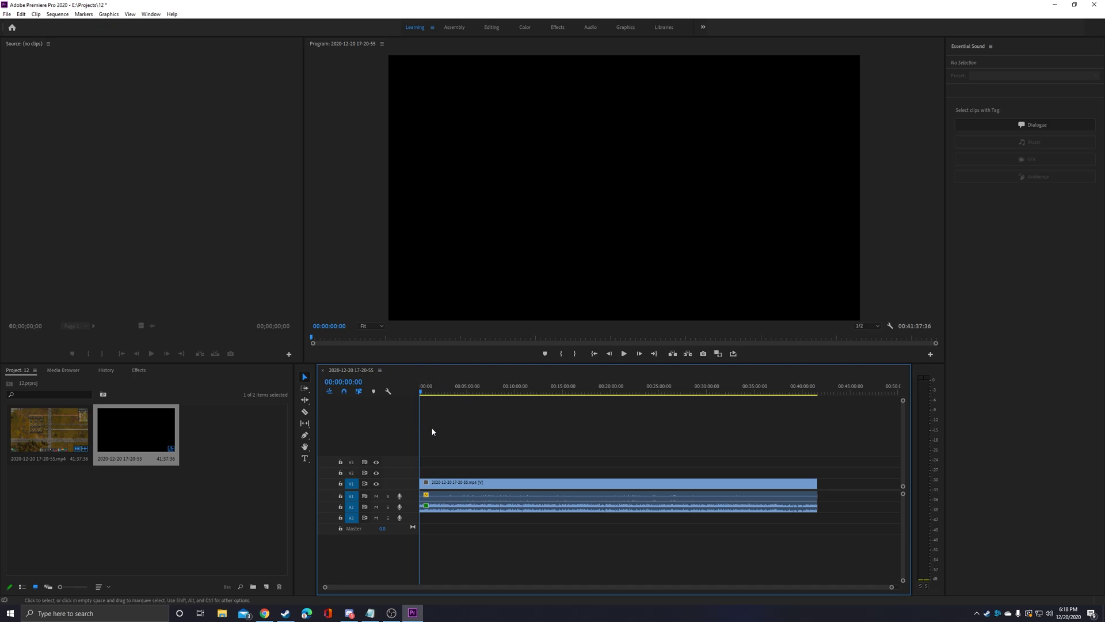
scroll(440, 417, up, 10)
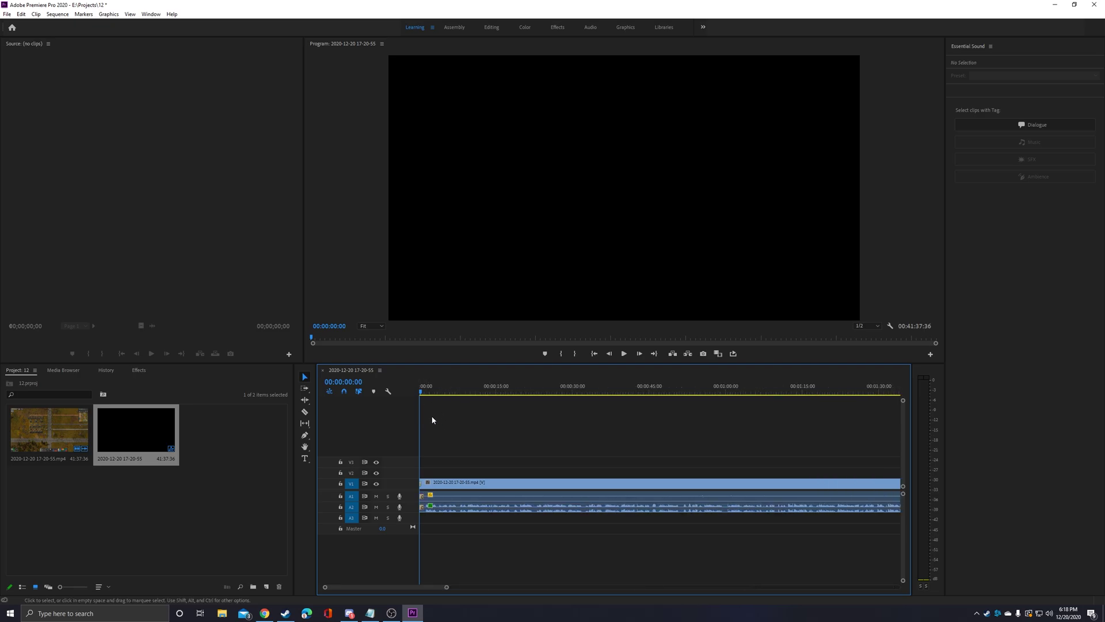
drag(444, 483, 513, 487)
click(510, 425)
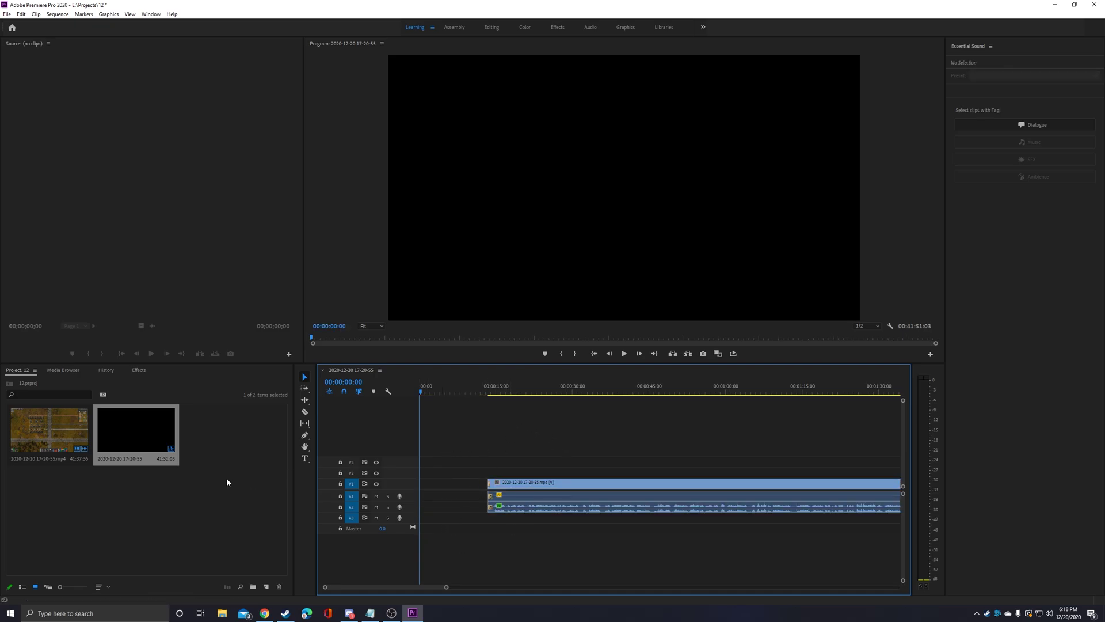
click(55, 372)
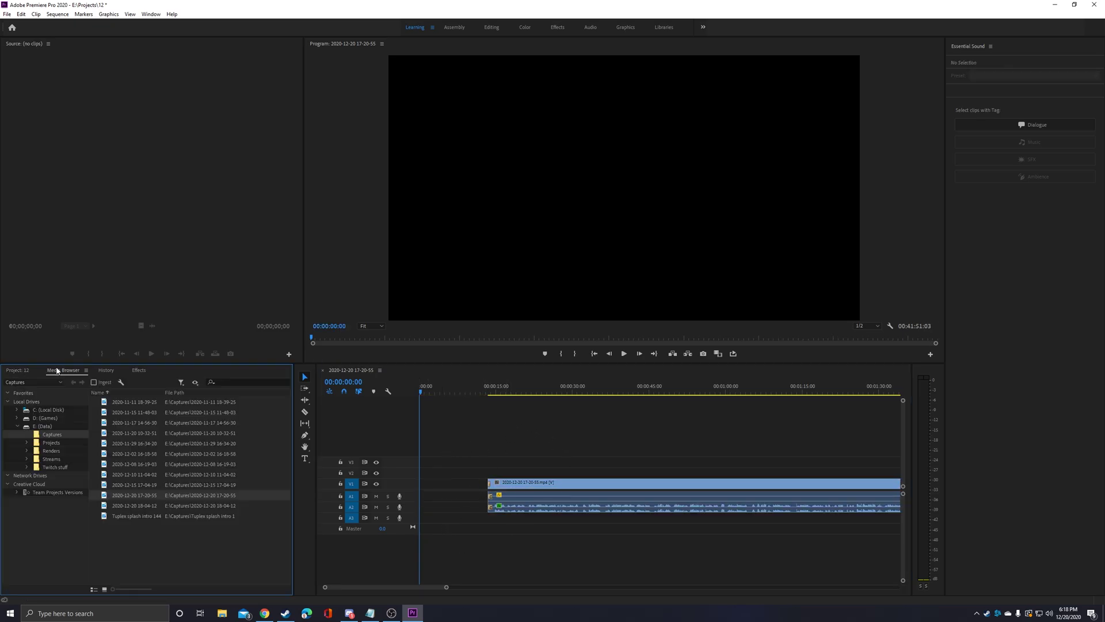
right_click(133, 517)
Step: Import the Tuplex splash intro, place it at the sequence start, and delete the gap after it
click(154, 531)
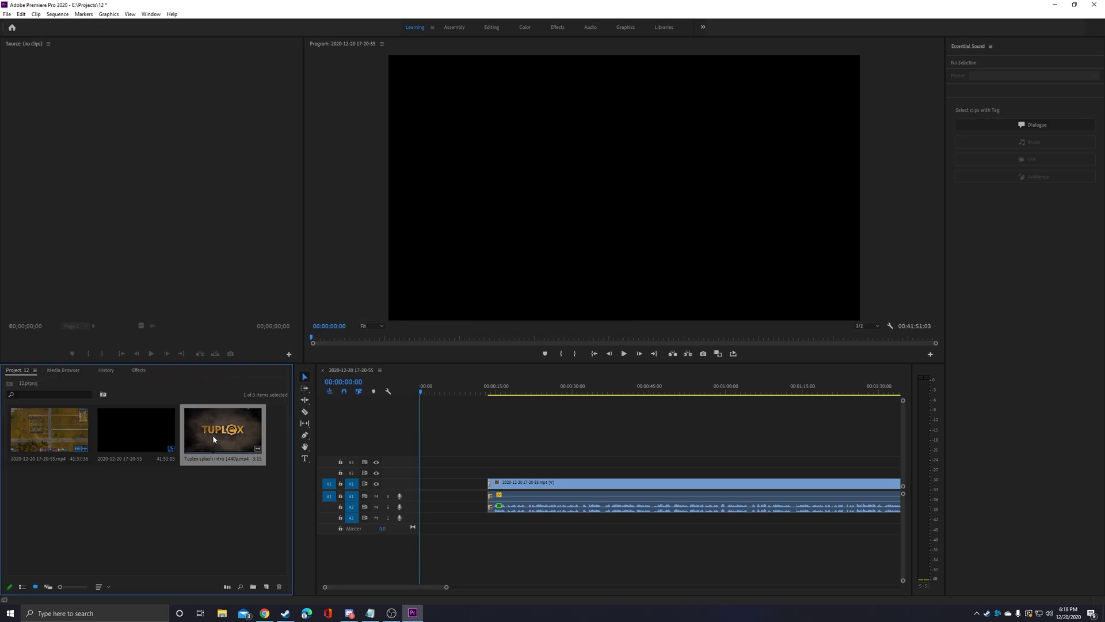
drag(212, 434, 469, 491)
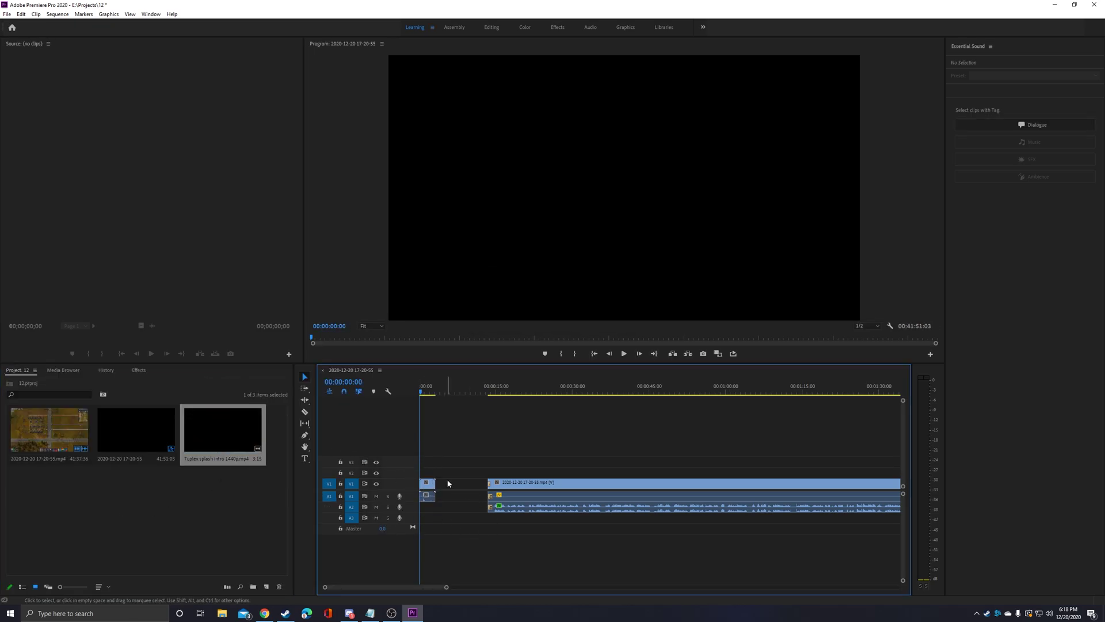
click(448, 484)
key(Delete)
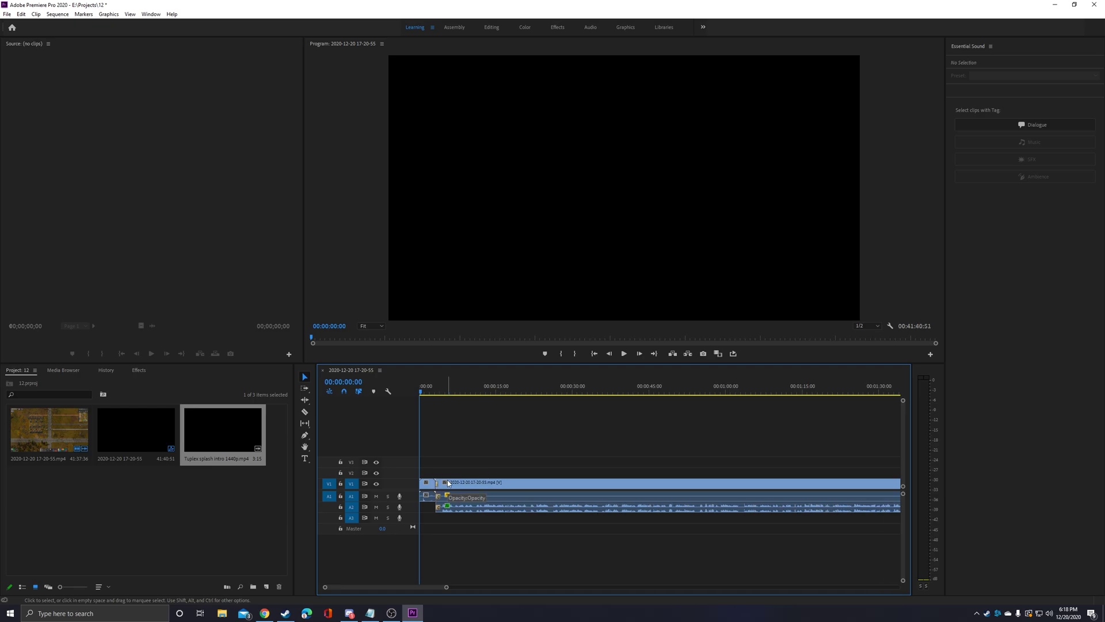
Step: Fit the sequence in the timeline, play back the intro, and save the project
key(backslash)
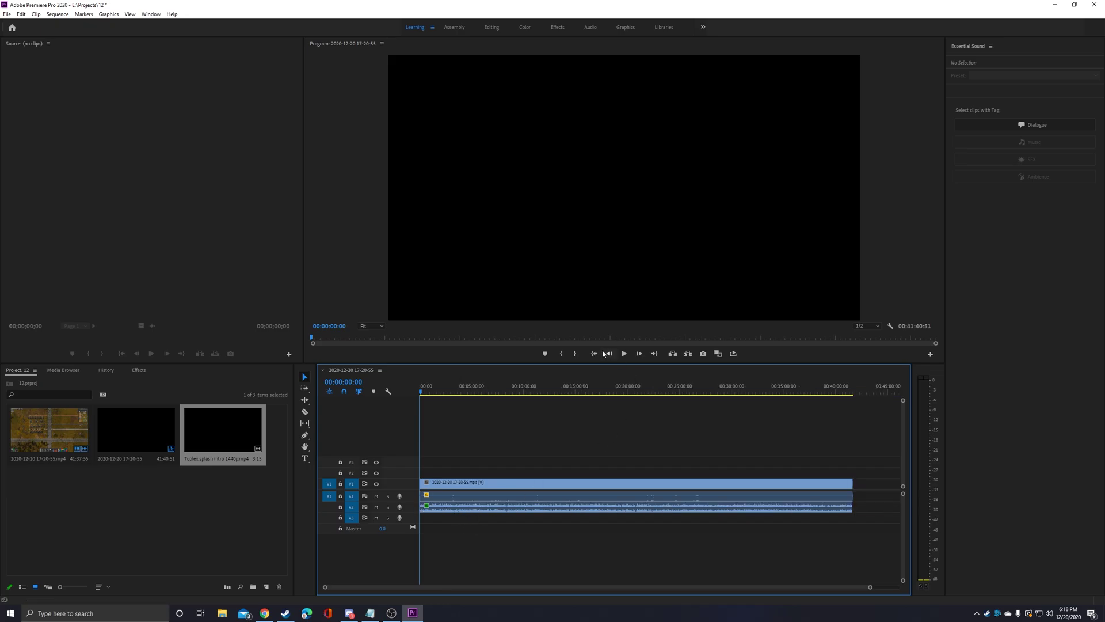
click(597, 353)
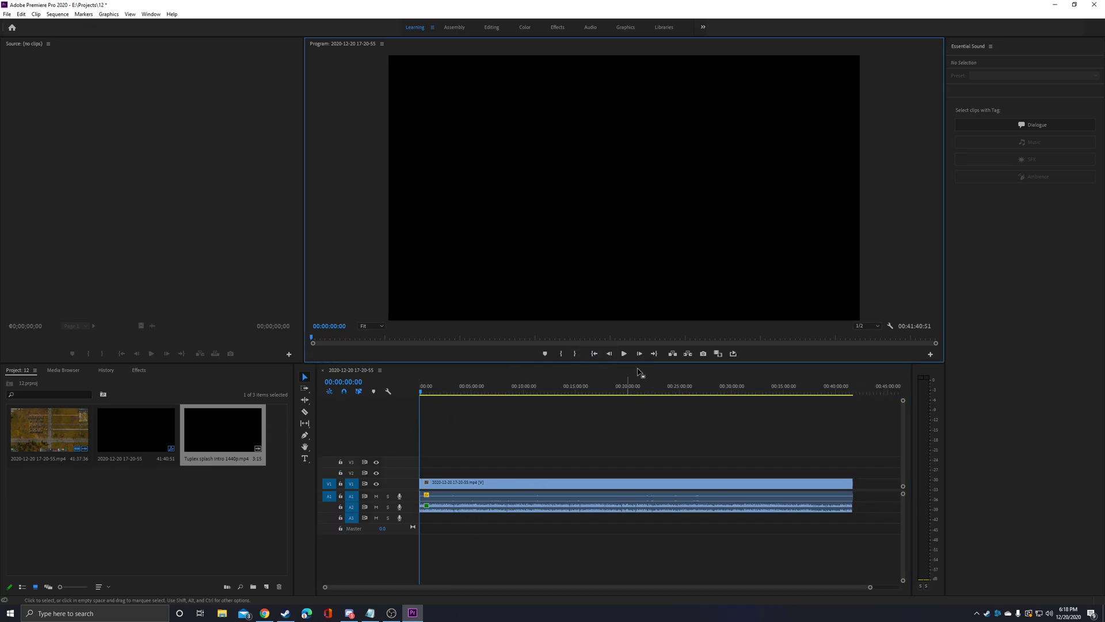
click(624, 353)
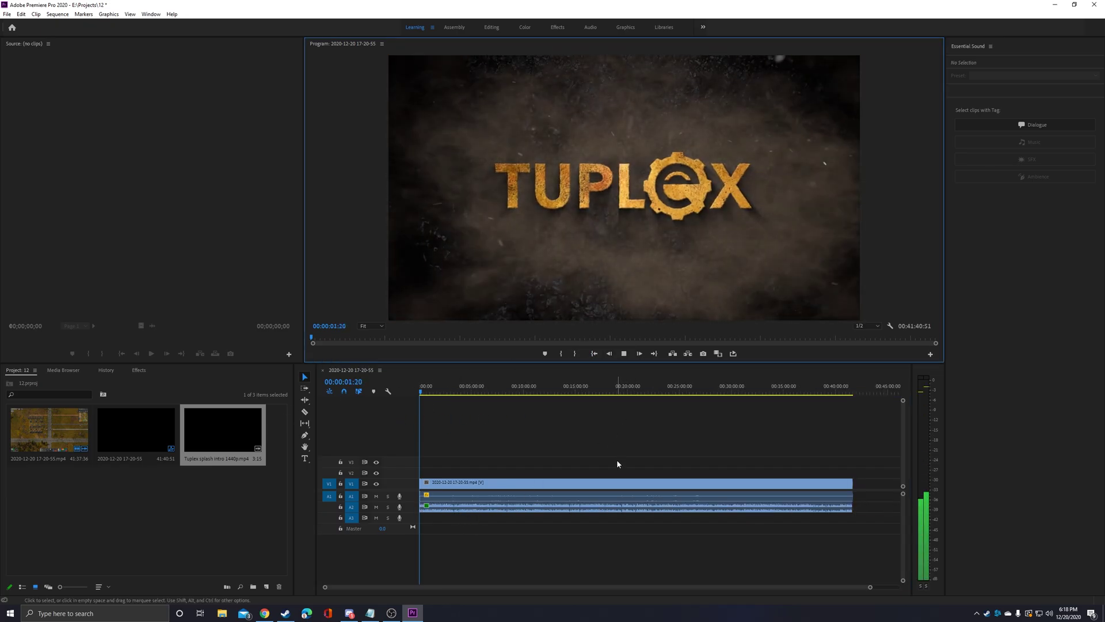
click(625, 354)
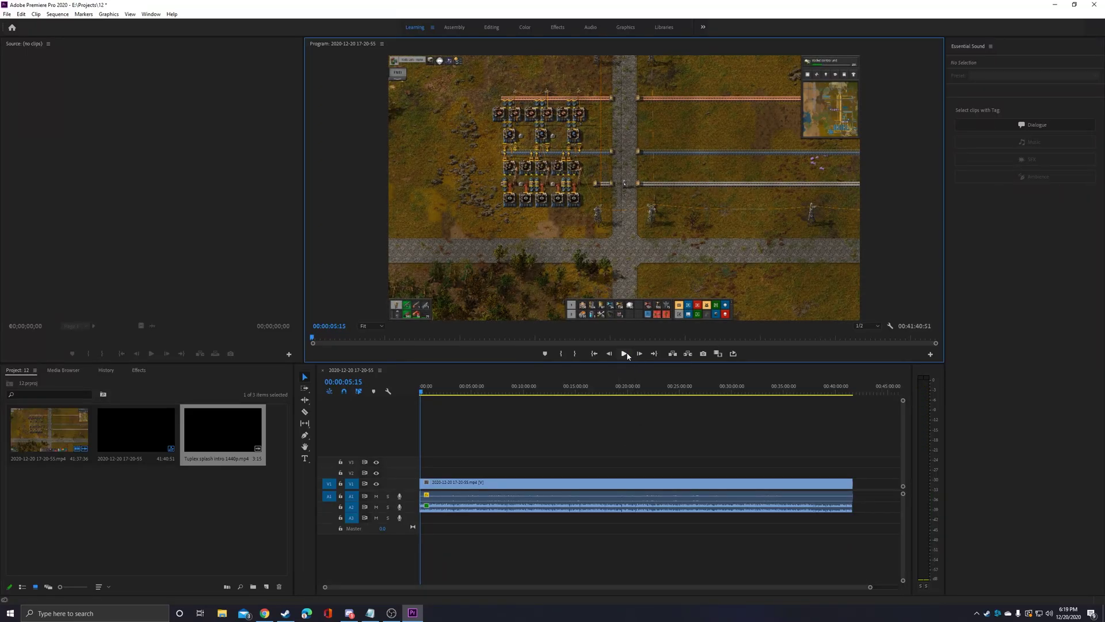
click(594, 354)
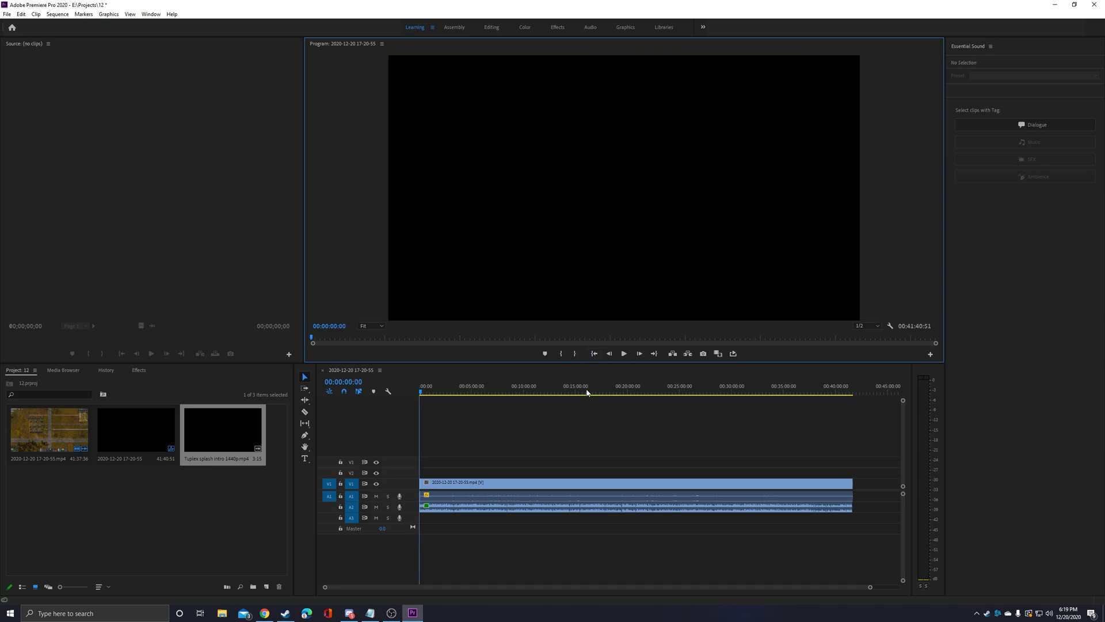
click(363, 430)
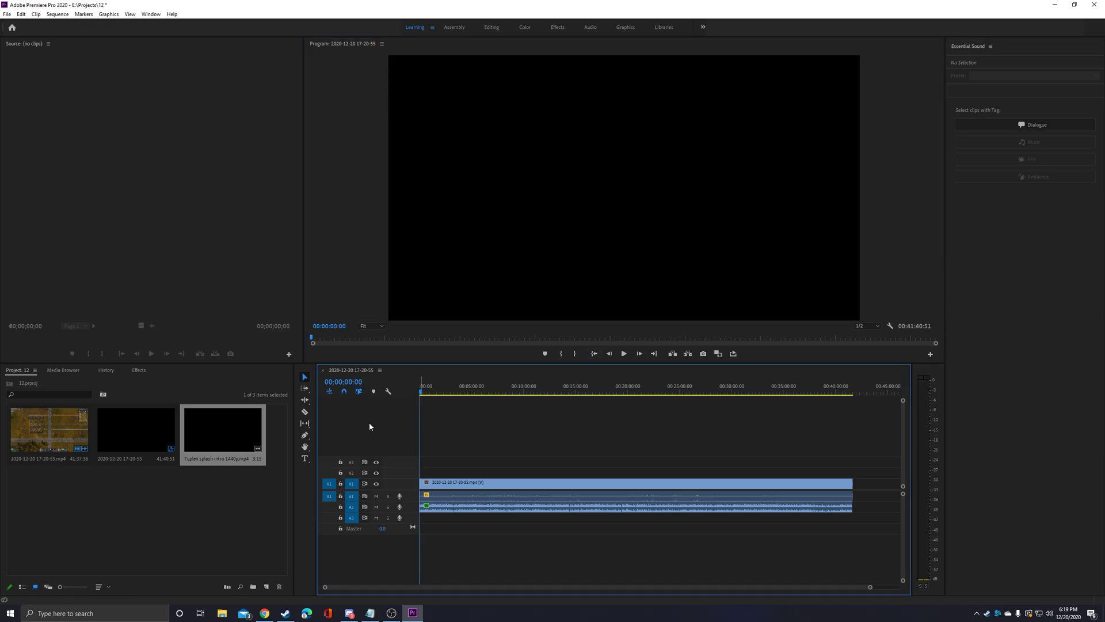
key(ctrl+s)
Step: Export with the YouTube 1440p HD 2.1 preset (2560x1440, 60 fps, 24 Mbps VBR) and enlarge the dialog
key(ctrl+m)
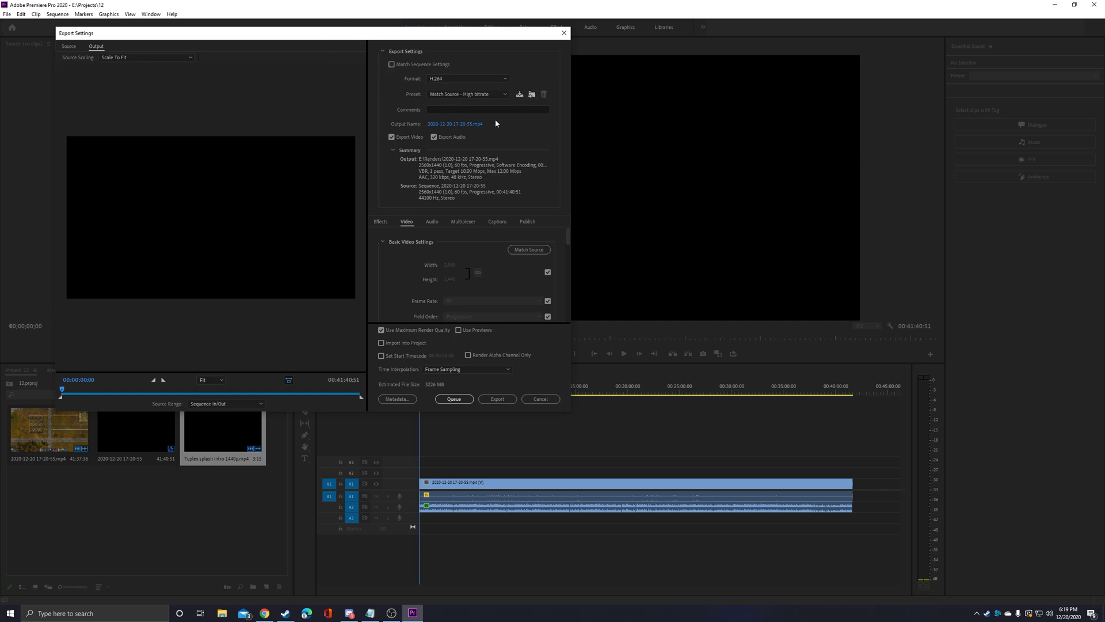
click(466, 95)
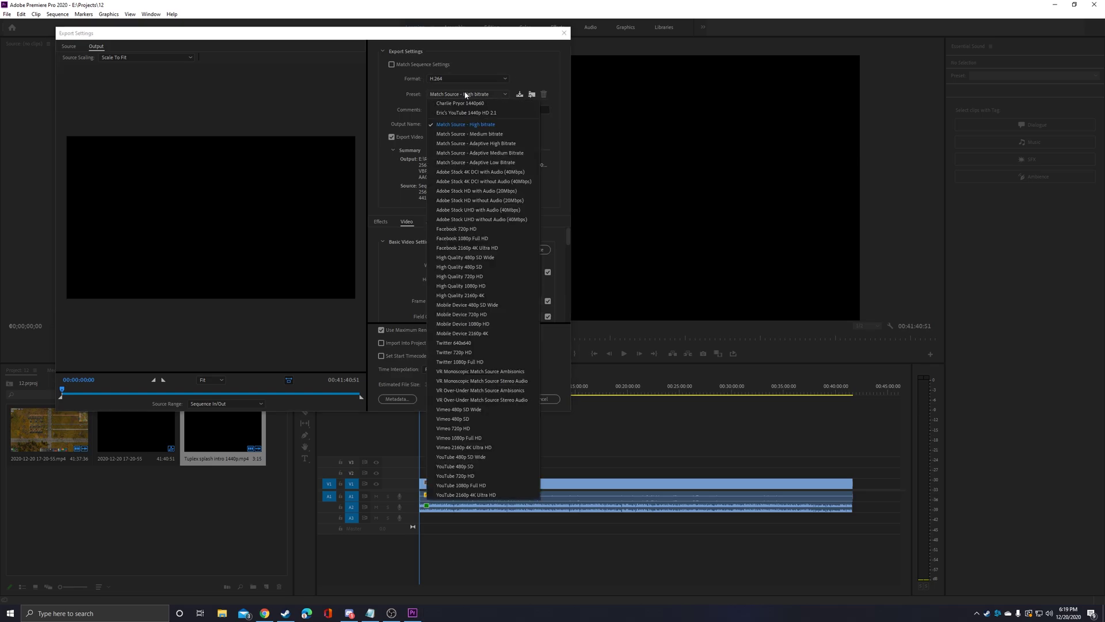
click(448, 113)
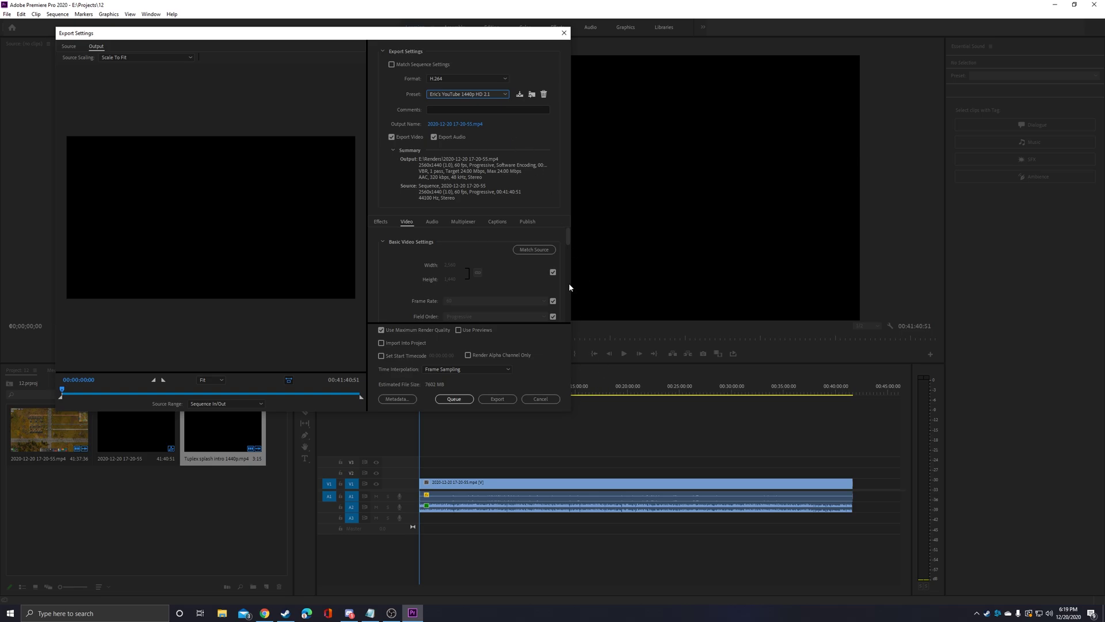
drag(572, 409, 637, 496)
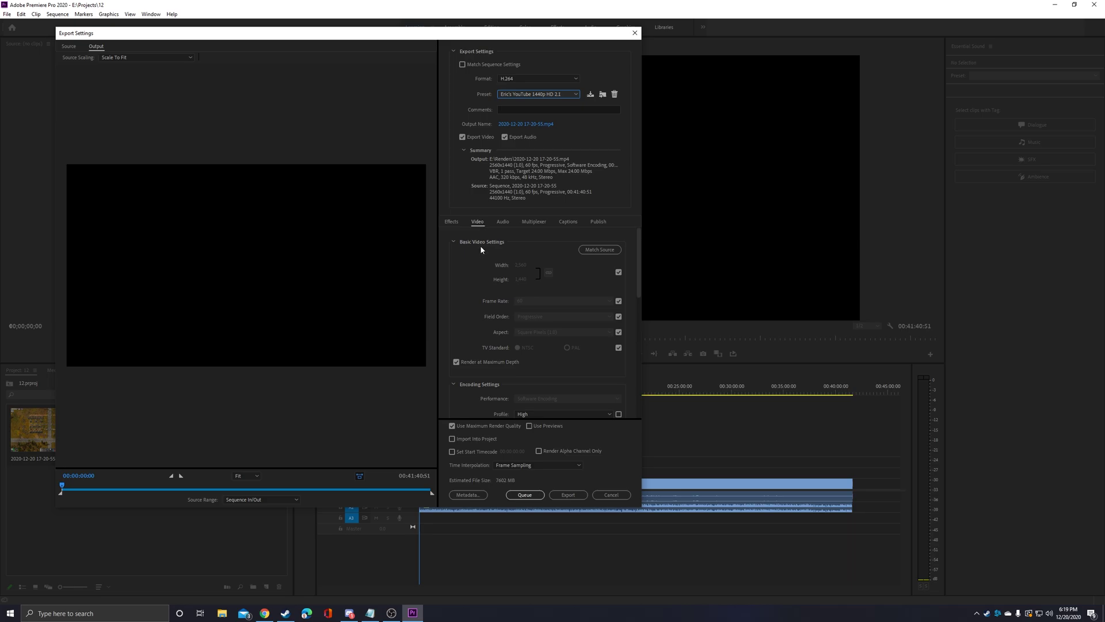
Step: Review the Video tab down to Bitrate Settings and lower Maximum Bitrate to match the 24 Mbps target
scroll(480, 246, down, 1)
scroll(481, 246, up, 1)
scroll(489, 277, down, 1)
scroll(492, 277, up, 1)
scroll(475, 368, down, 1)
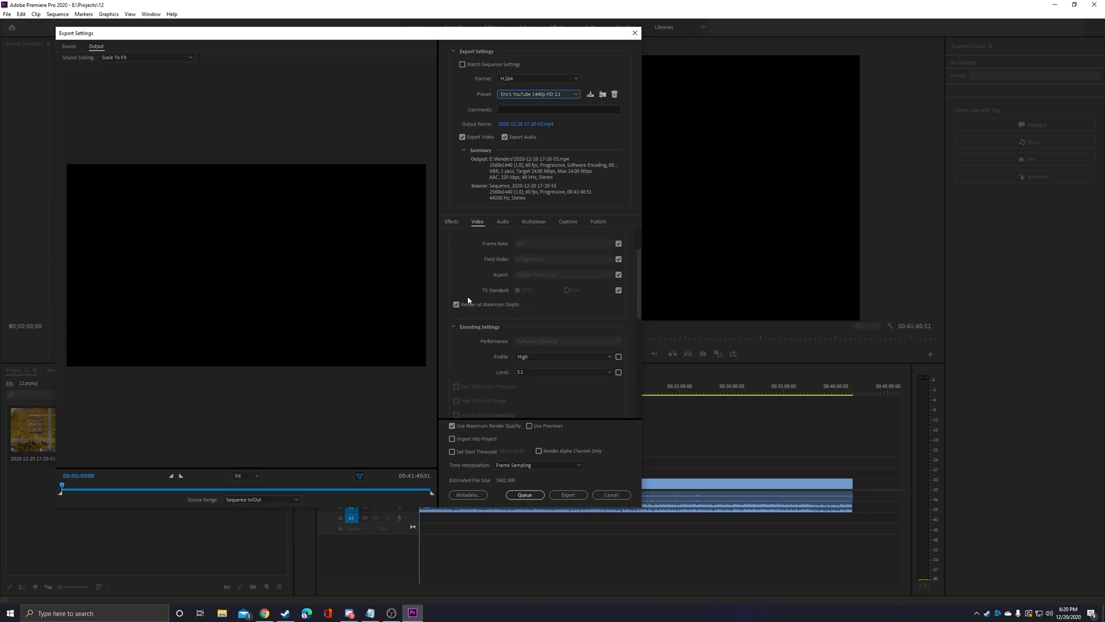
scroll(468, 302, down, 1)
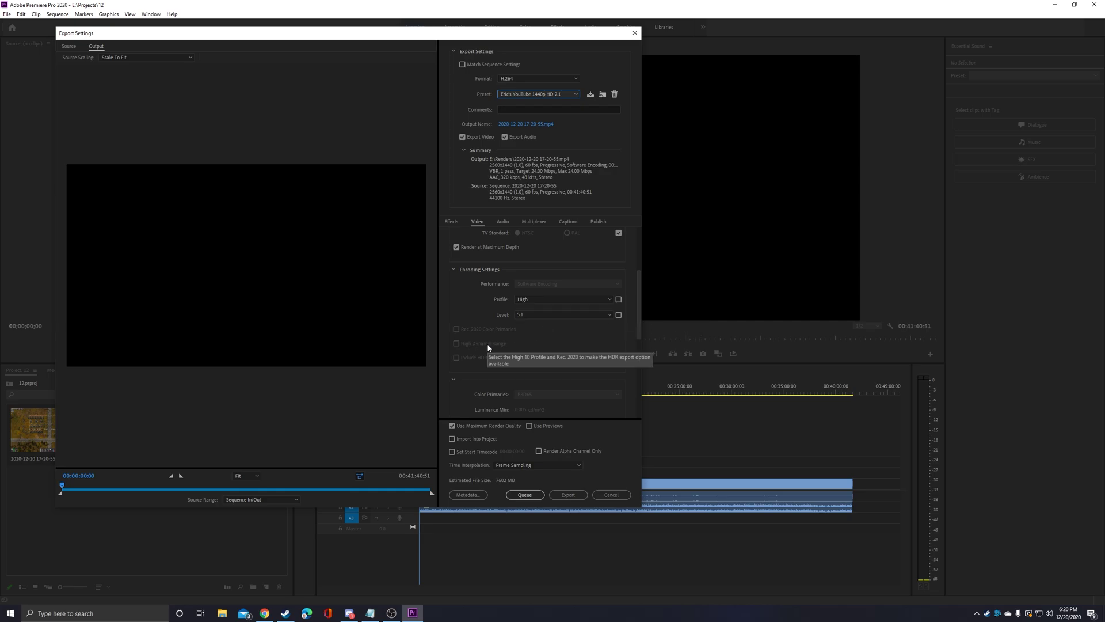
scroll(487, 334, down, 1)
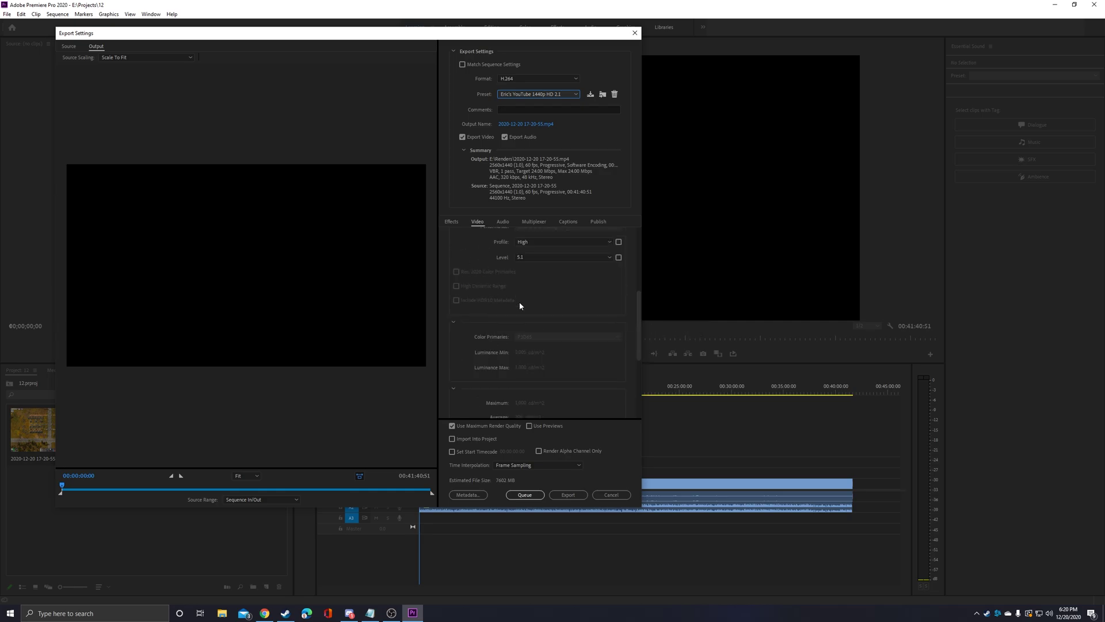
scroll(519, 302, down, 1)
scroll(551, 317, down, 1)
scroll(583, 311, down, 1)
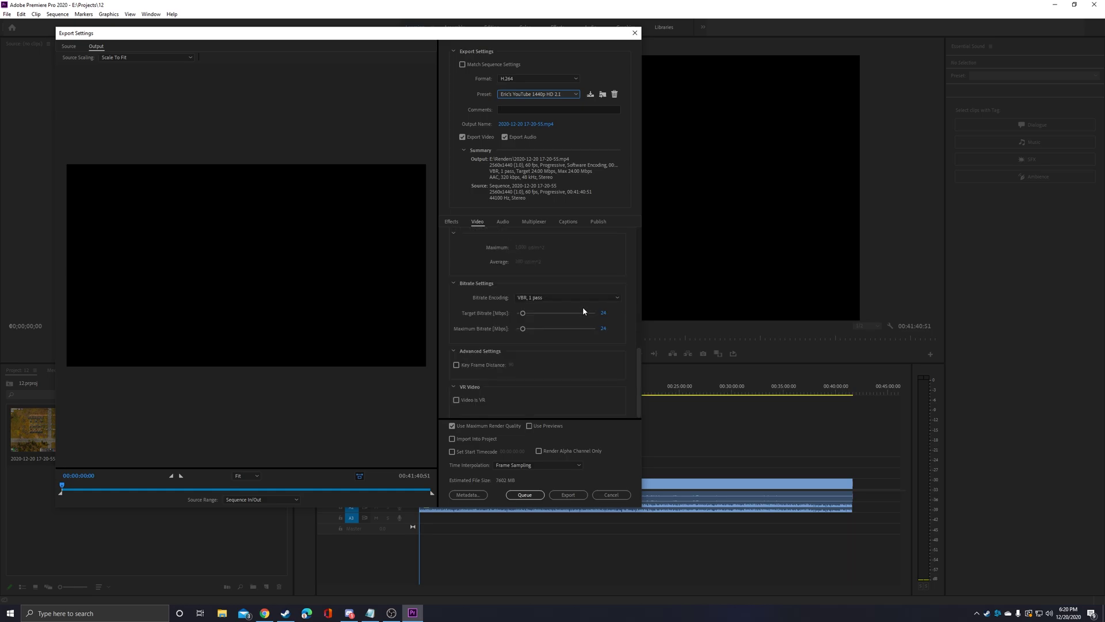
click(604, 329)
scroll(547, 340, up, 10)
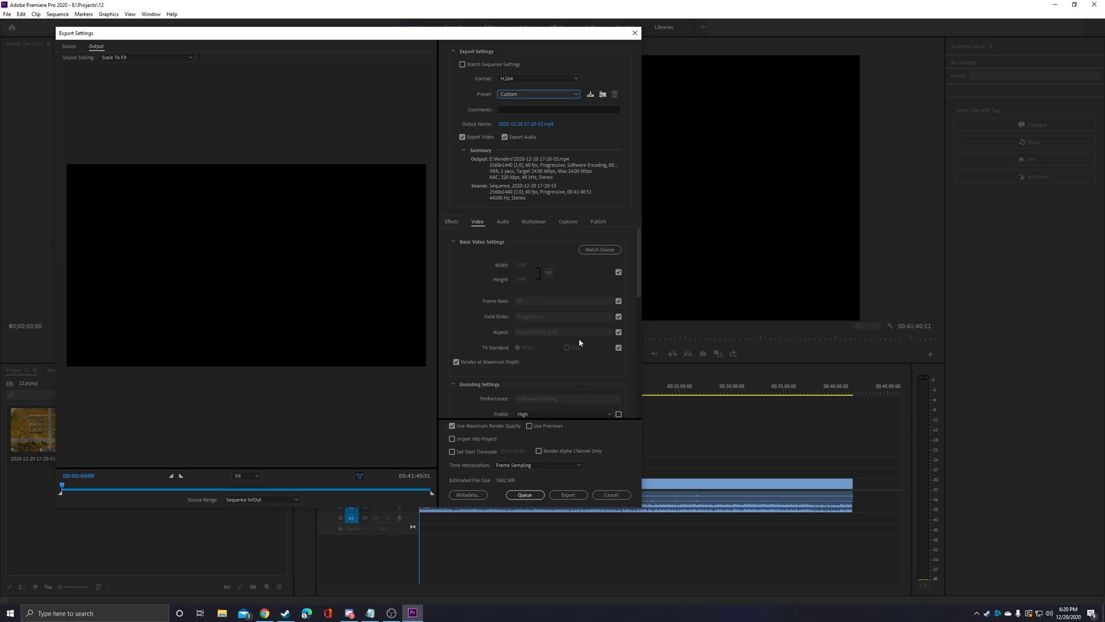
Step: Check the Audio tab's channel options for the AAC 48000 Hz export
click(502, 222)
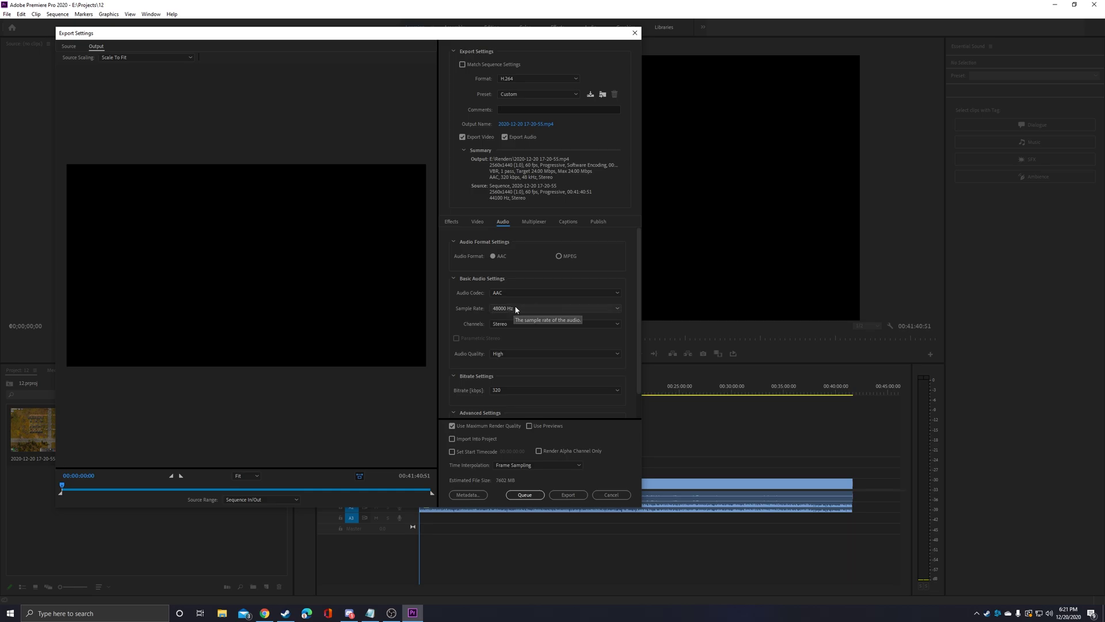
scroll(542, 324, down, 1)
click(529, 319)
click(467, 323)
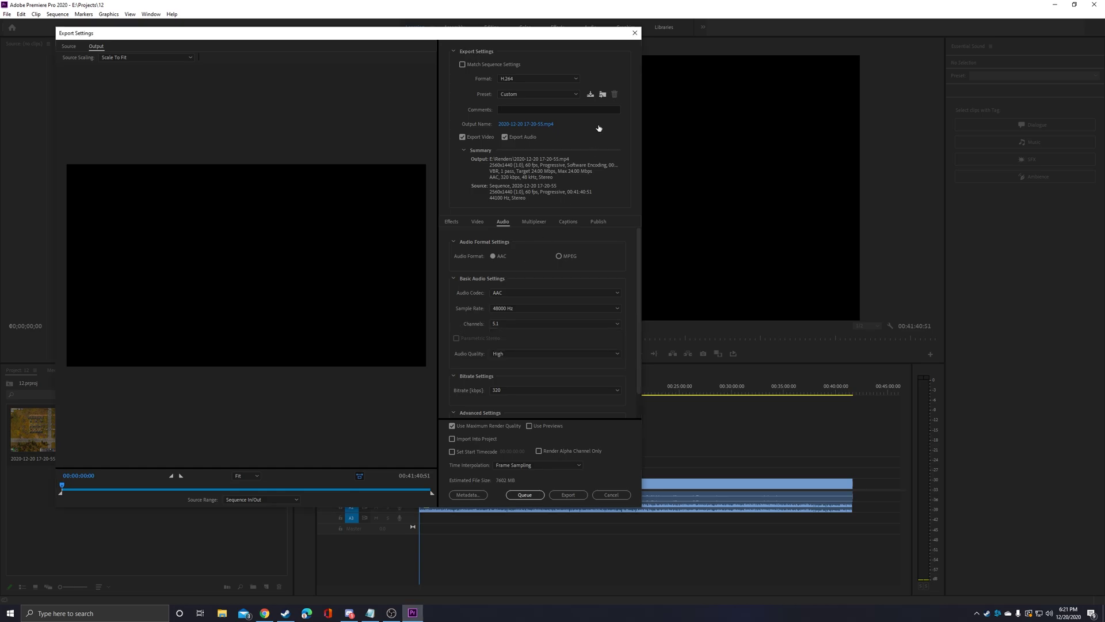
Step: Reapply the YouTube 1440p HD 2.1 preset and return to the Video tab
click(573, 95)
click(541, 127)
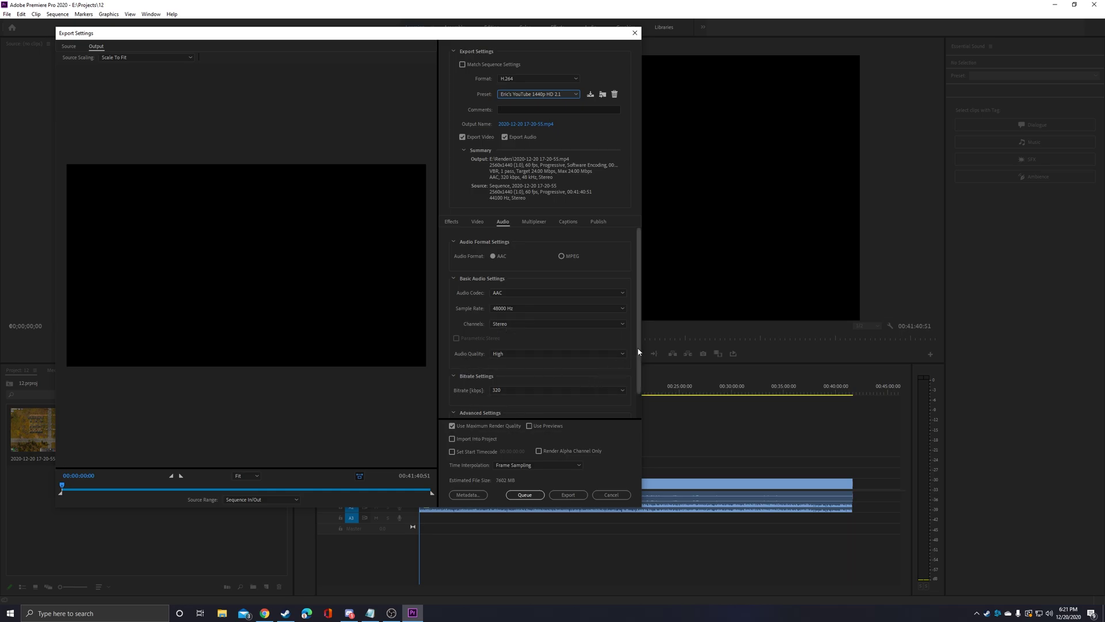
drag(638, 353, 637, 391)
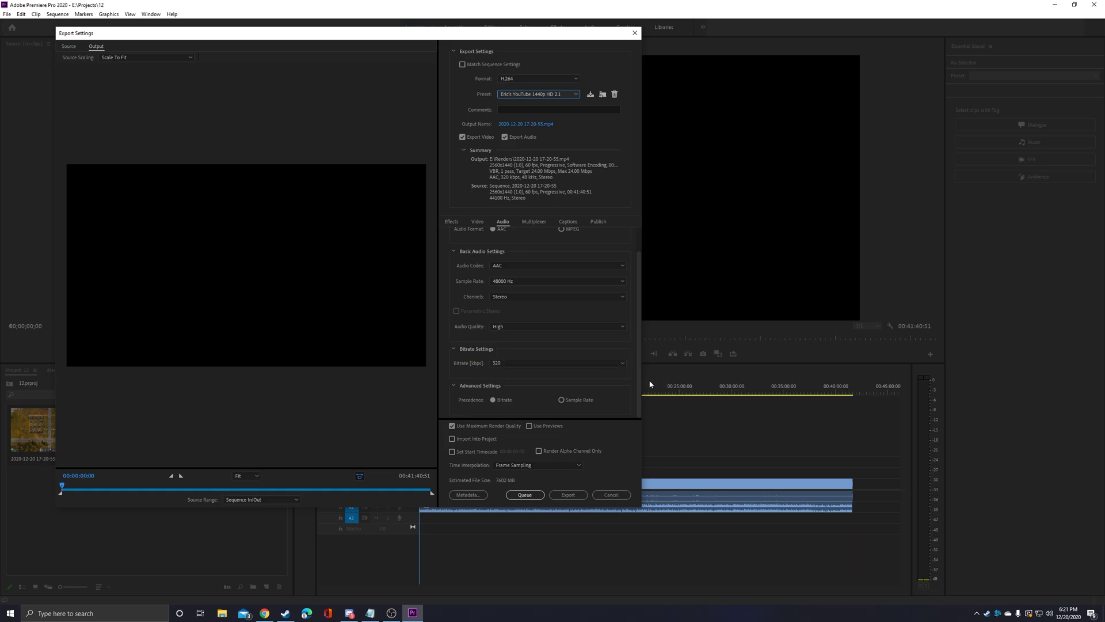
drag(639, 375, 638, 348)
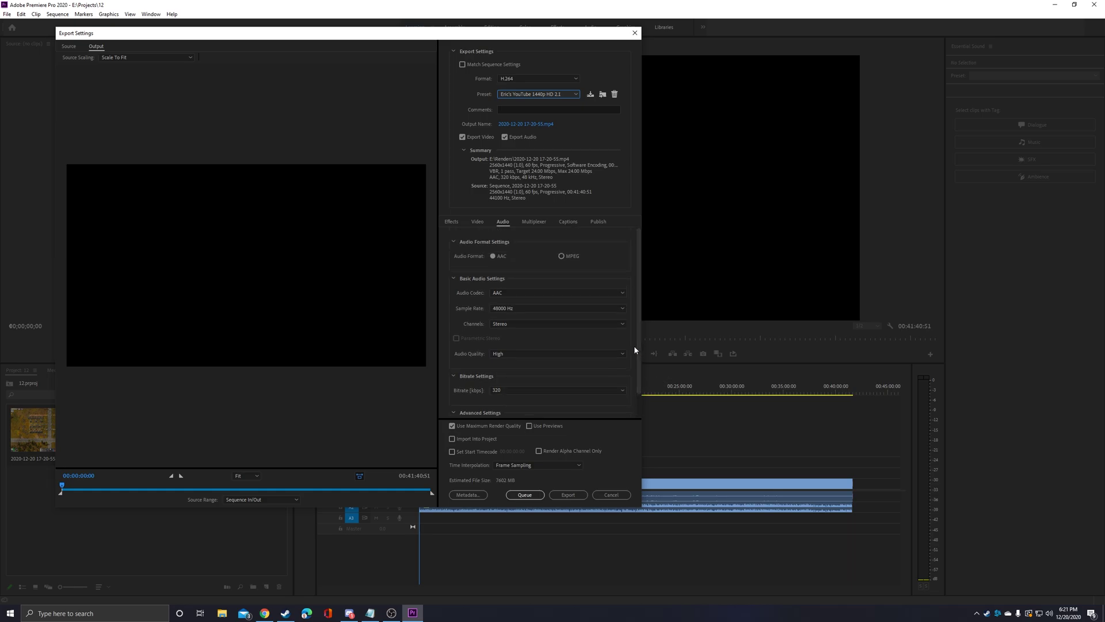
click(475, 223)
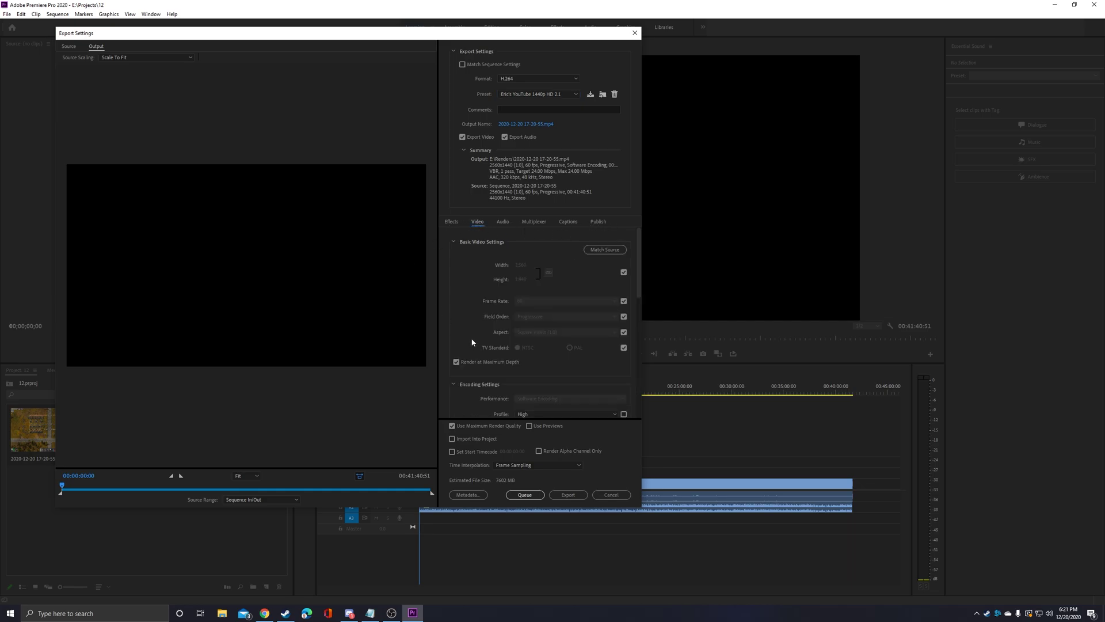
Step: Queue the sequence in Media Encoder as an H.264 job and reposition its window
click(528, 496)
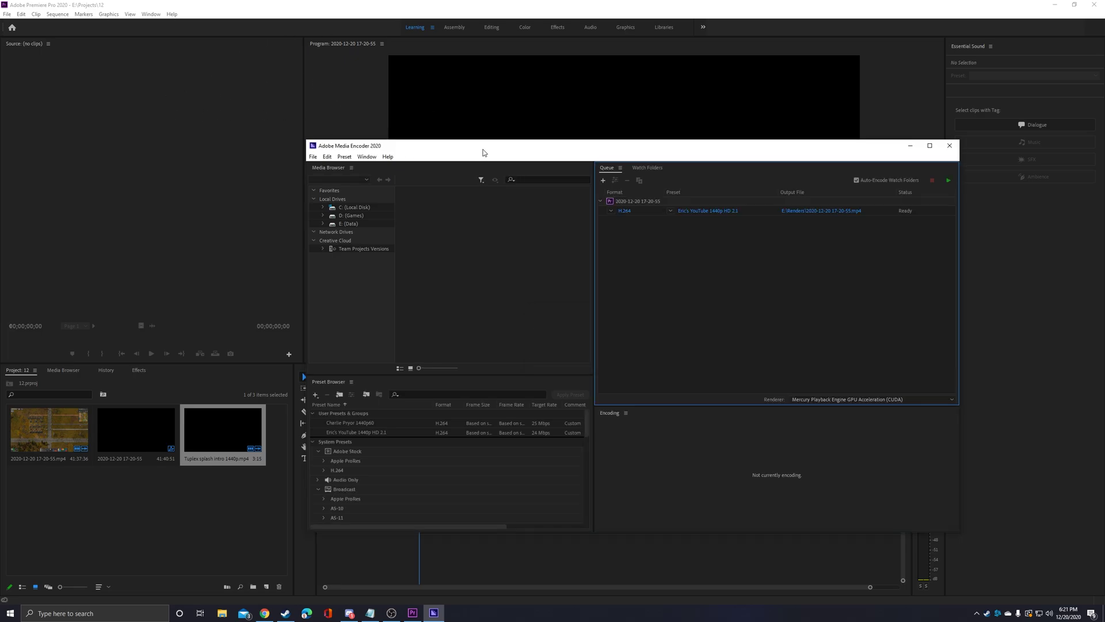
drag(481, 150, 424, 140)
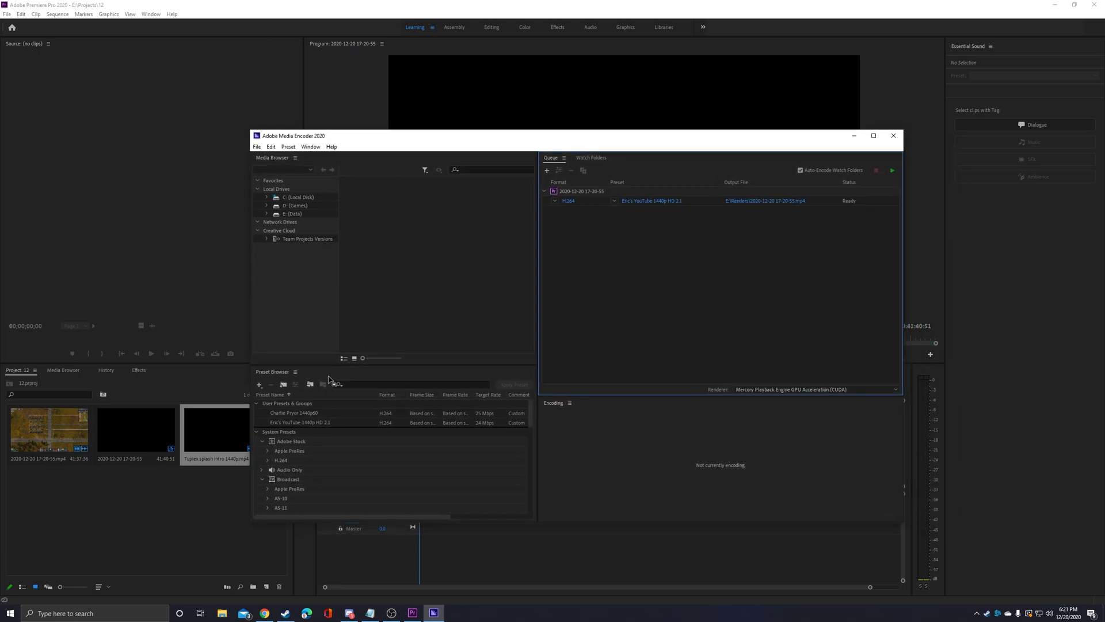